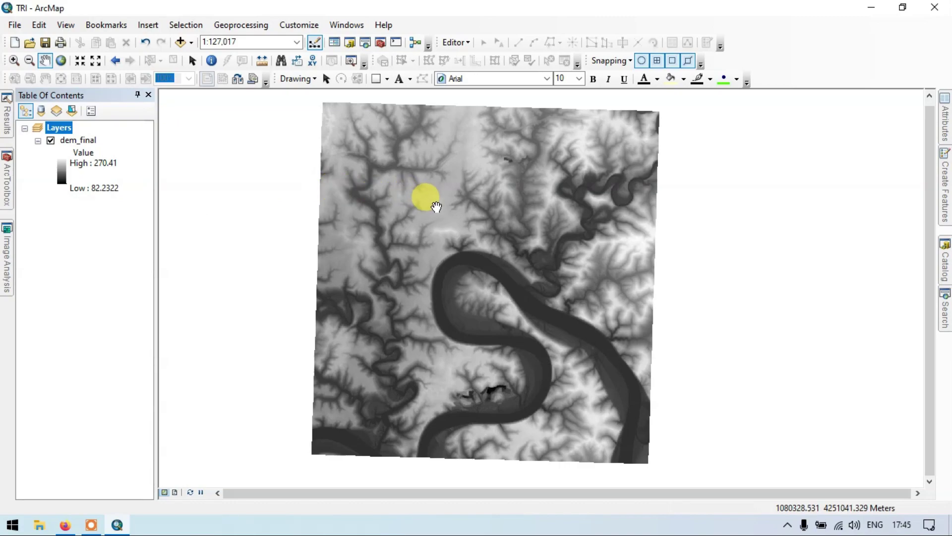
Step: In ArcToolbox, expand Spatial Analyst Tools > Neighborhood and select Focal Statistics
left_click(7, 180)
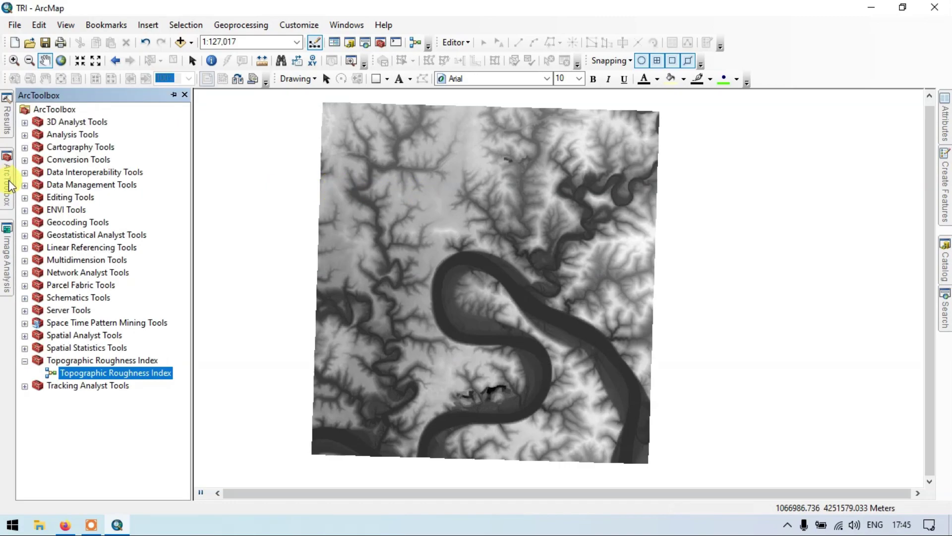
left_click(24, 361)
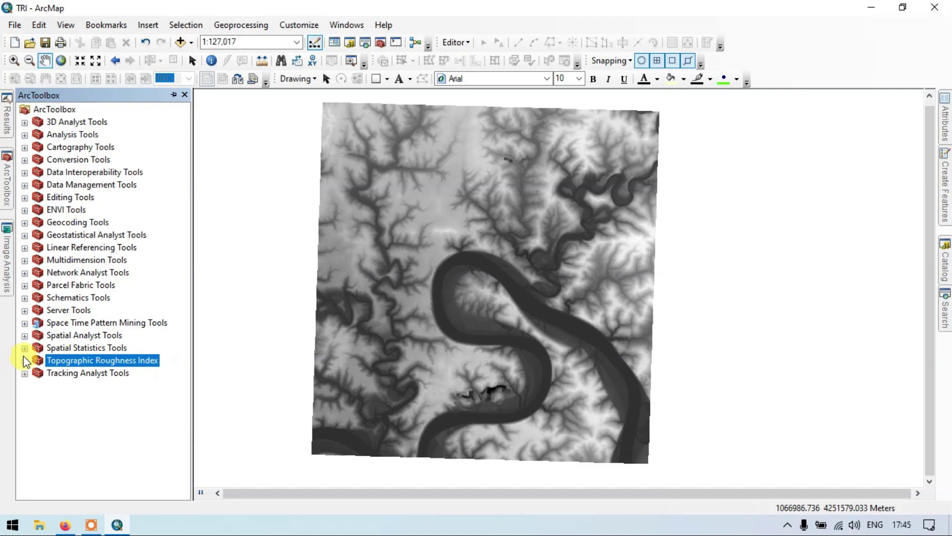
left_click(24, 336)
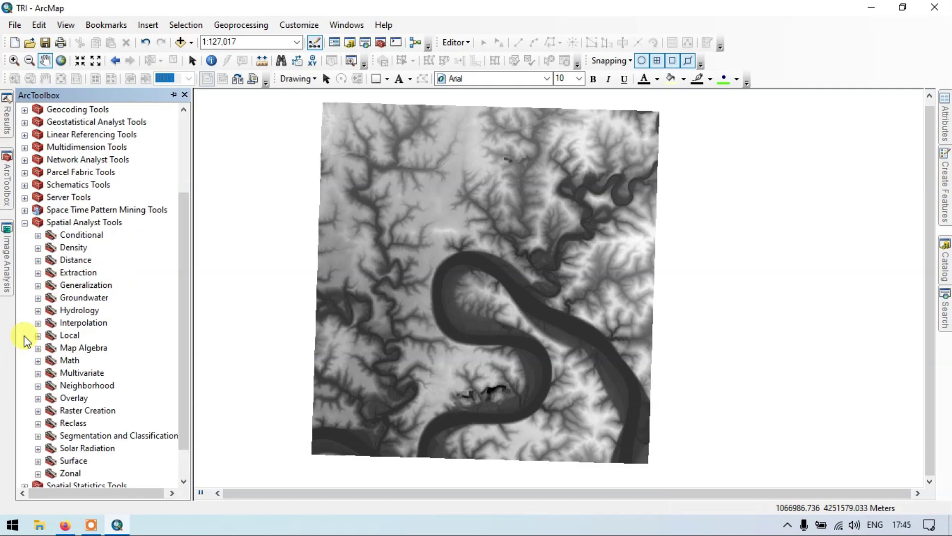
scroll(139, 330, "down", 1)
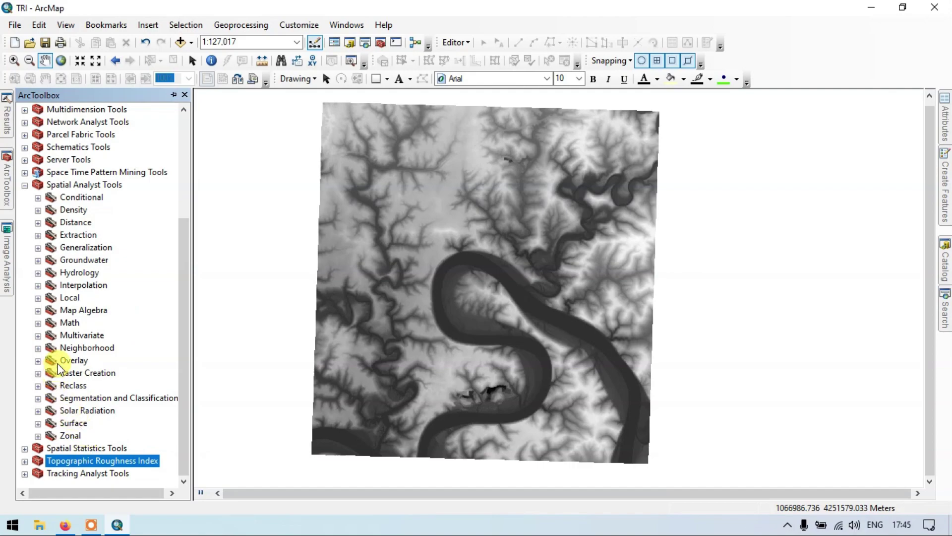
left_click(72, 349)
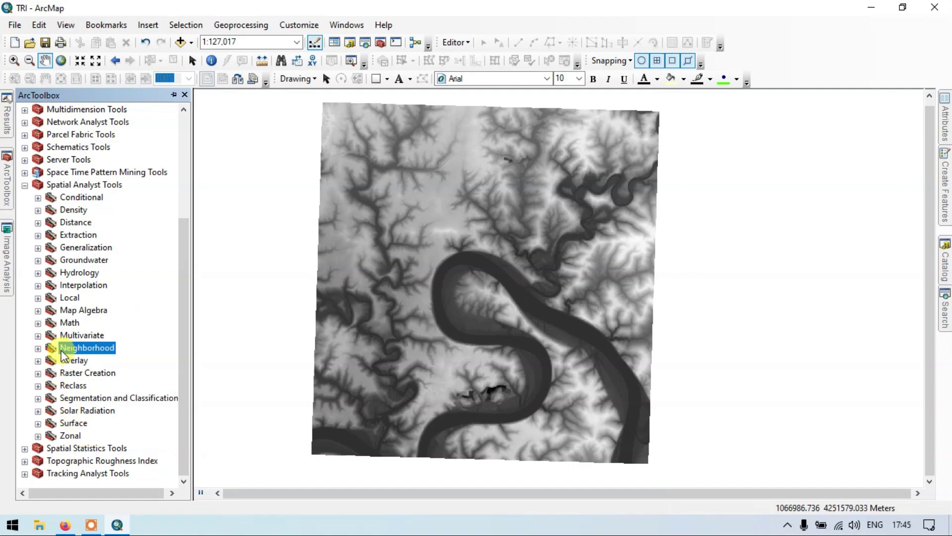
left_click(39, 349)
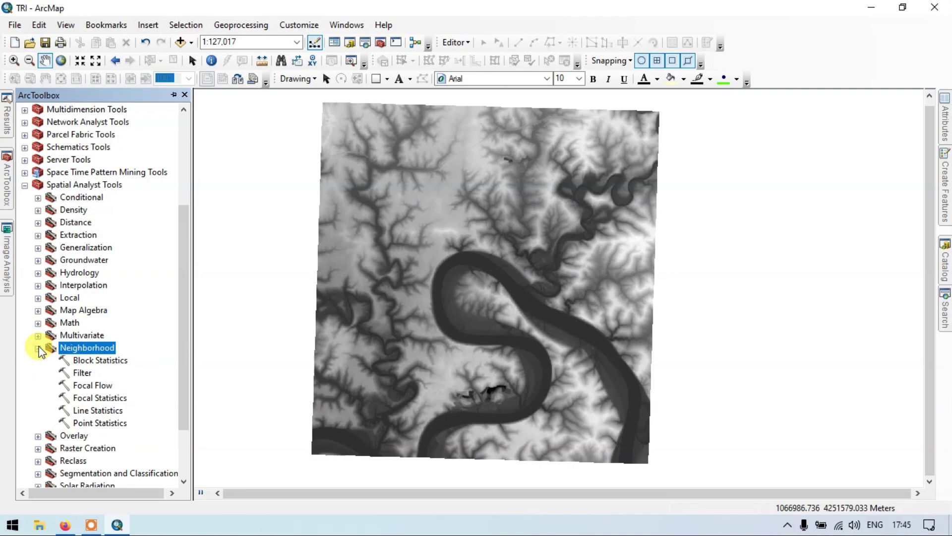
left_click(108, 398)
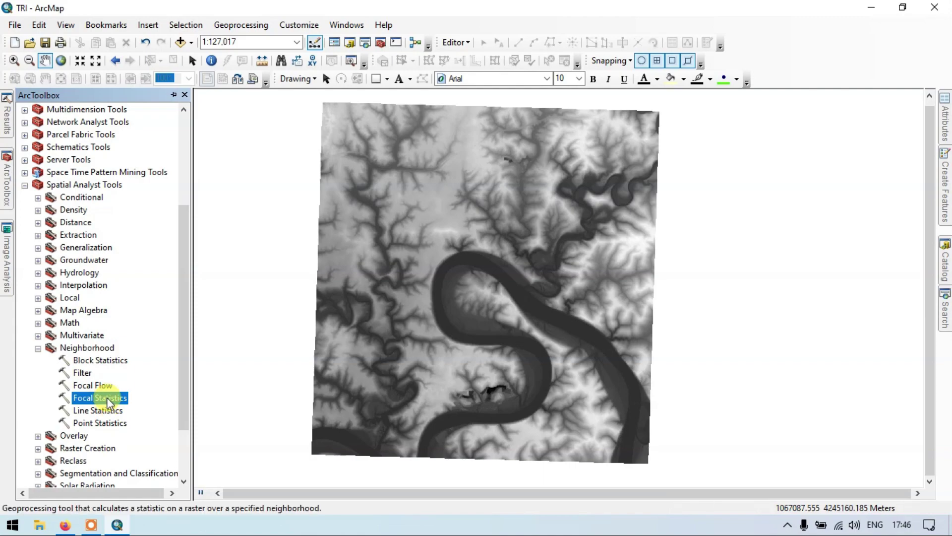
Step: Run Focal Statistics on dem_final with a 3×3 rectangle MEAN, saving the output as Focal_mean
double_click(108, 397)
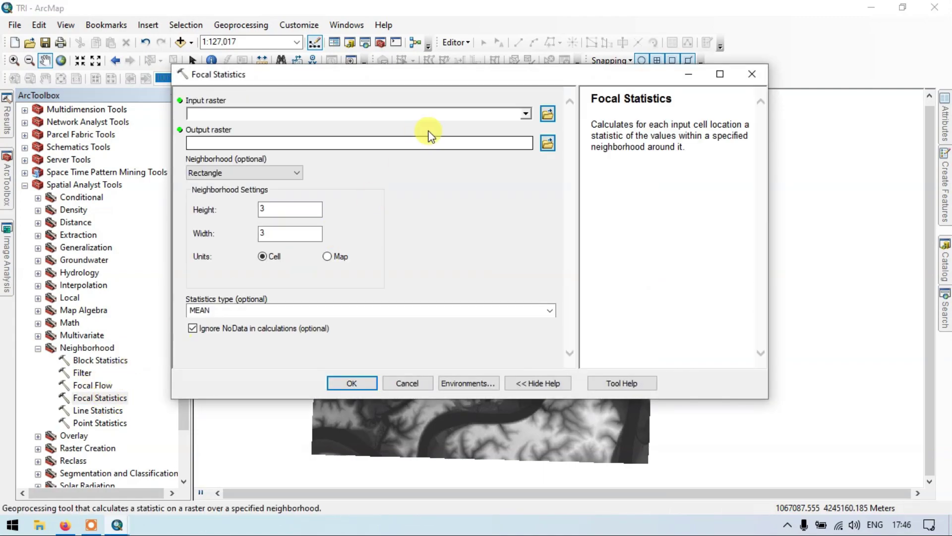
left_click_drag(371, 80, 433, 124)
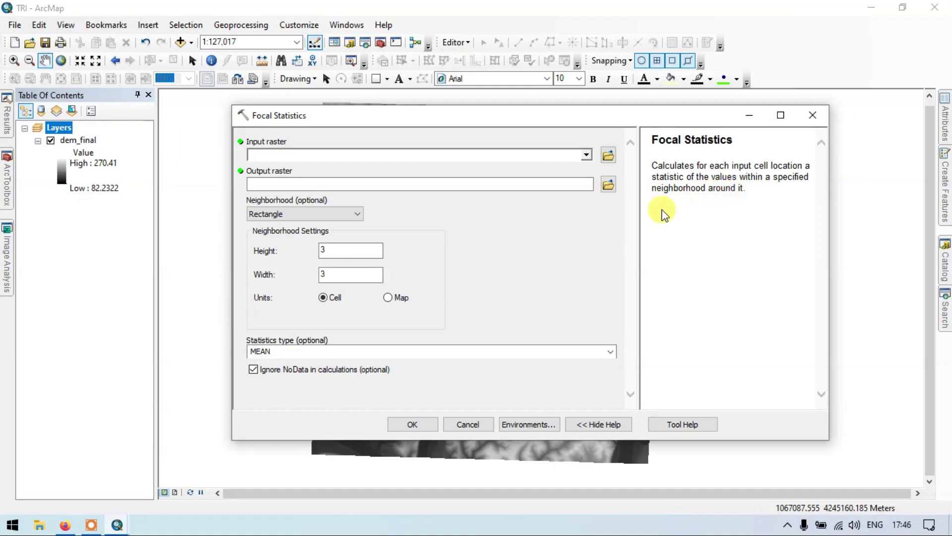
left_click(587, 155)
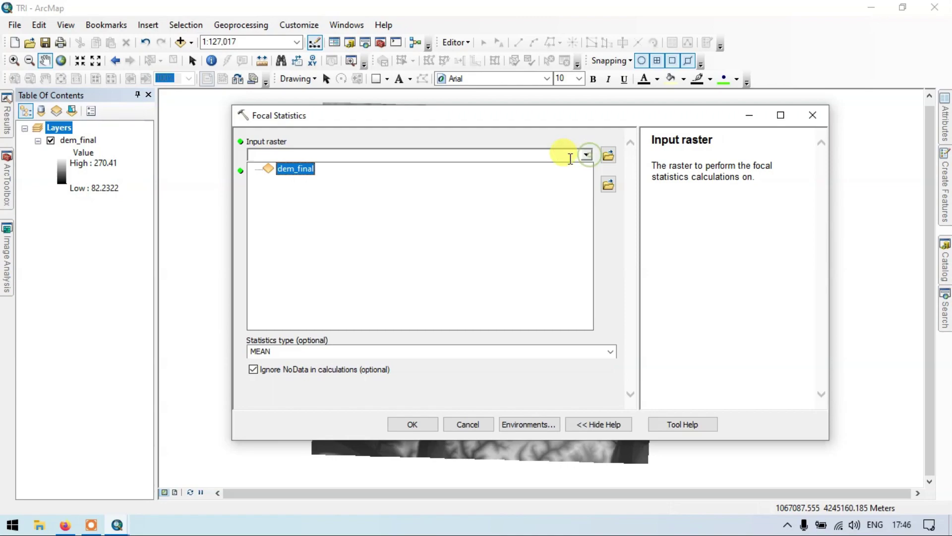
left_click(299, 169)
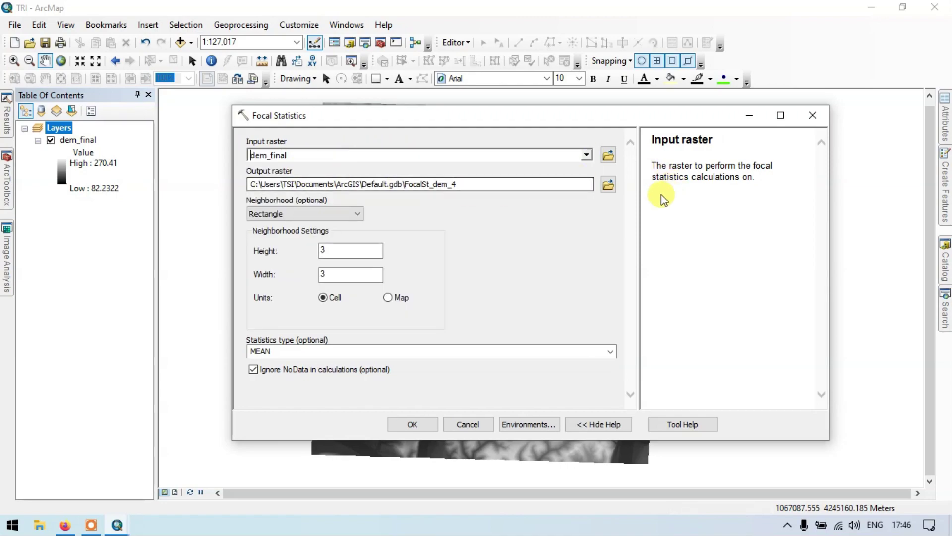
left_click(610, 185)
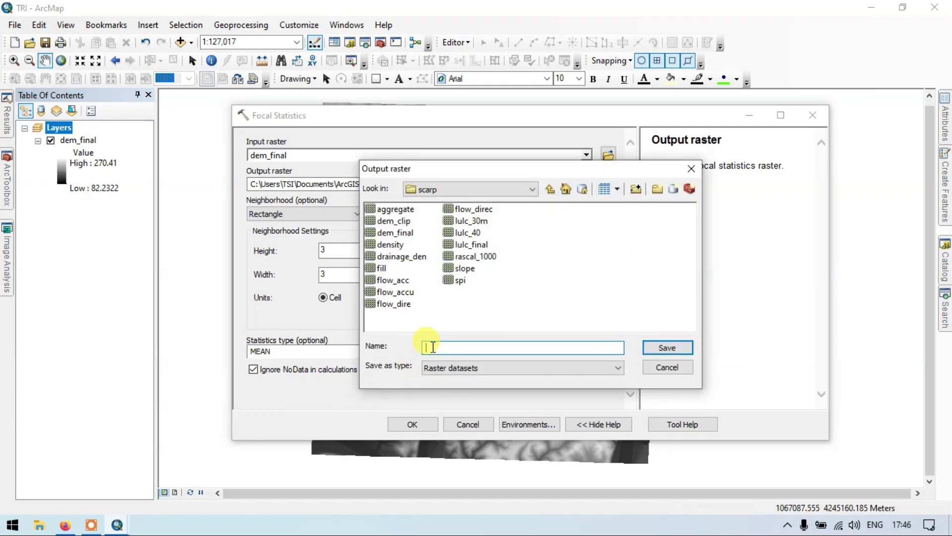
type("Focal")
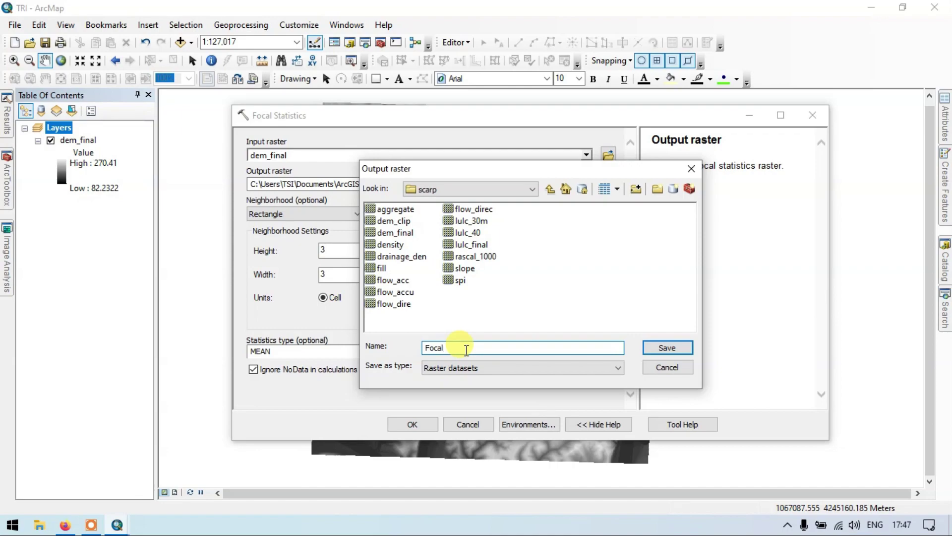
type("_mean")
left_click(671, 347)
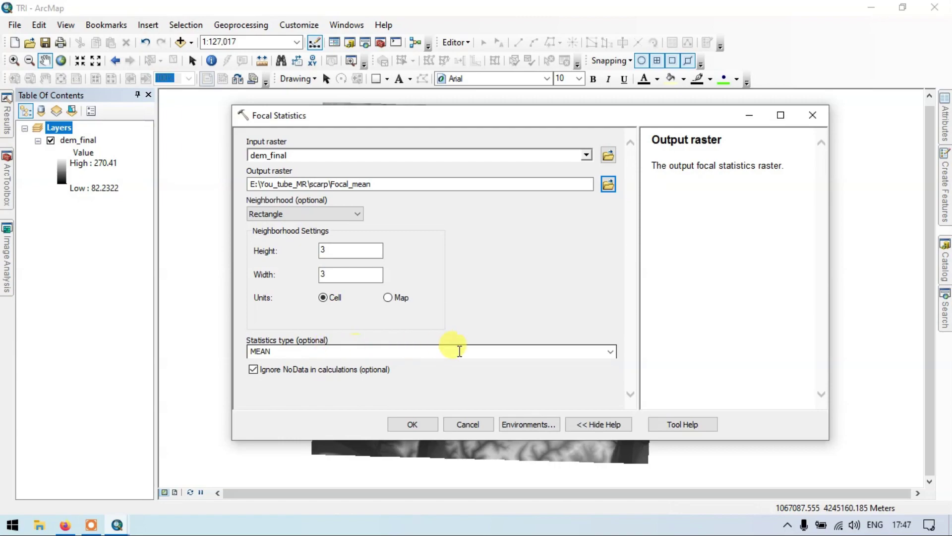
left_click(408, 425)
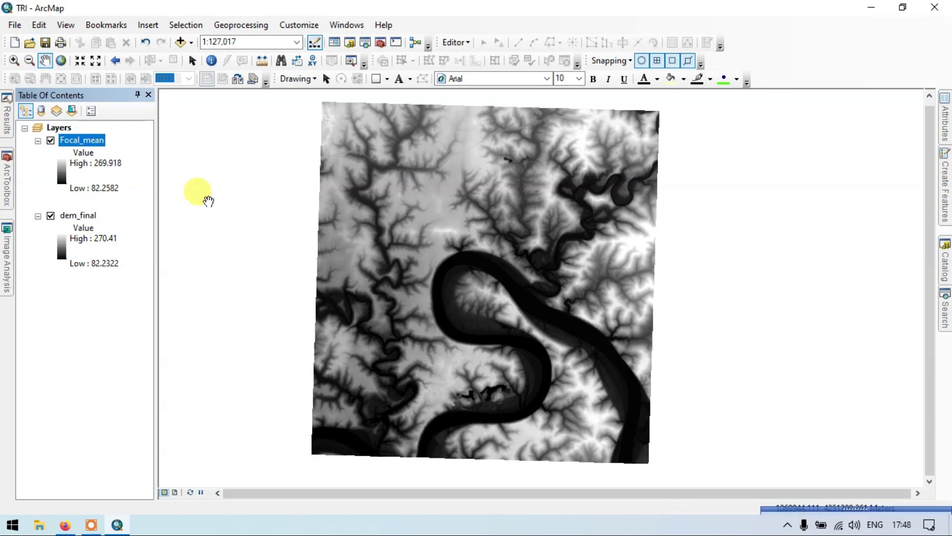
Step: Run Focal Statistics on dem_final with statistic MAXIMUM, saving the output as Focal_max
left_click(7, 176)
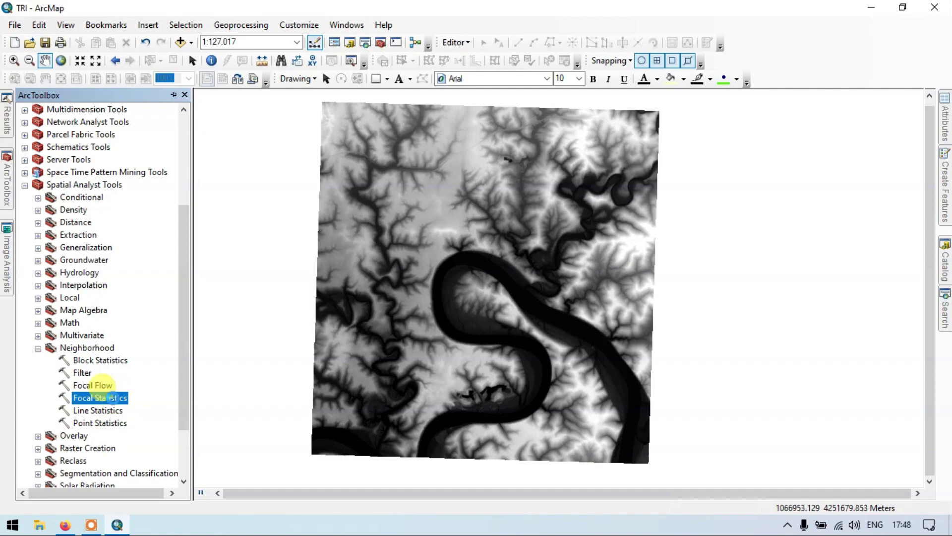
double_click(97, 396)
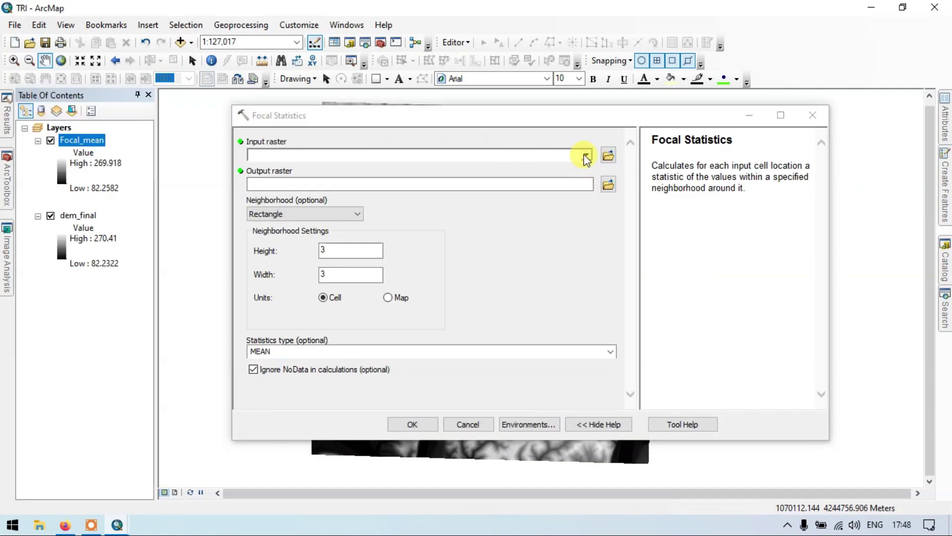
left_click(586, 155)
left_click(290, 181)
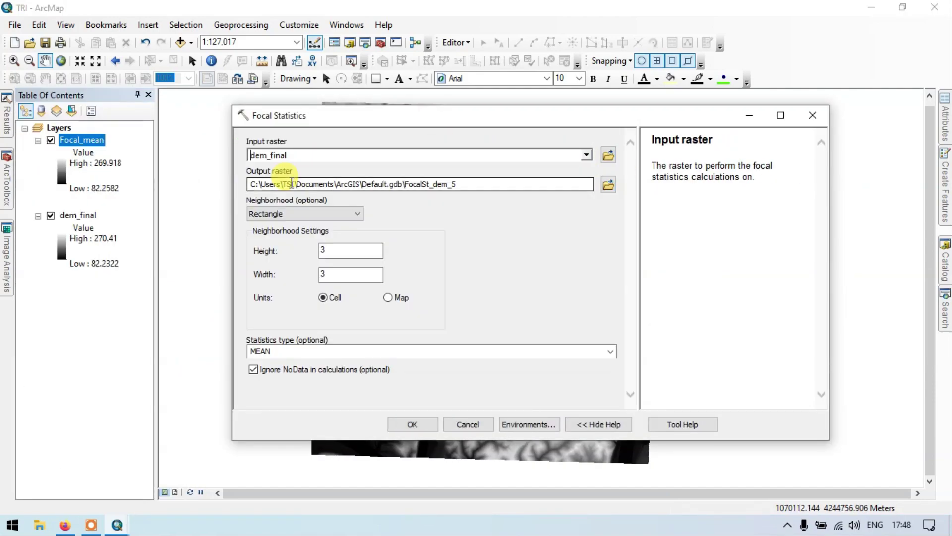
left_click(608, 185)
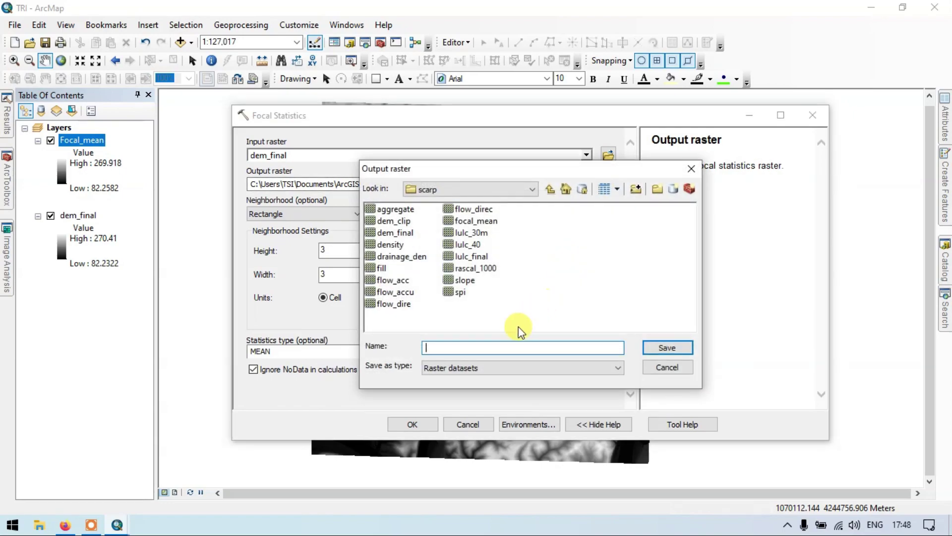
type("Focal_max")
left_click(654, 347)
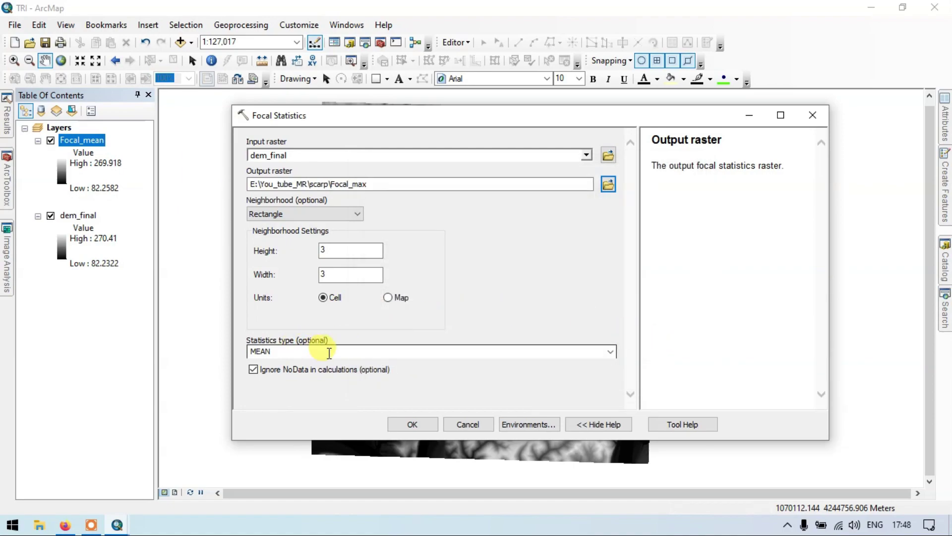
left_click(610, 352)
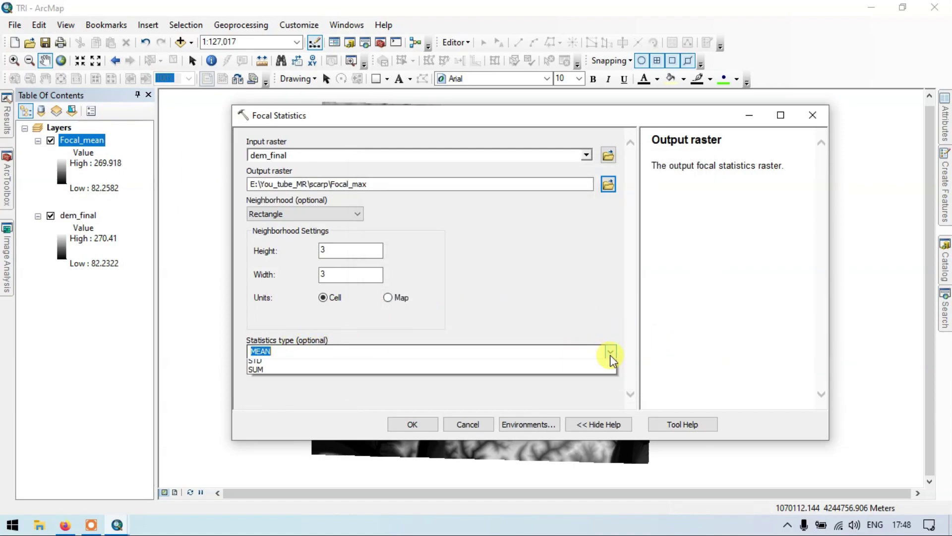
left_click(297, 373)
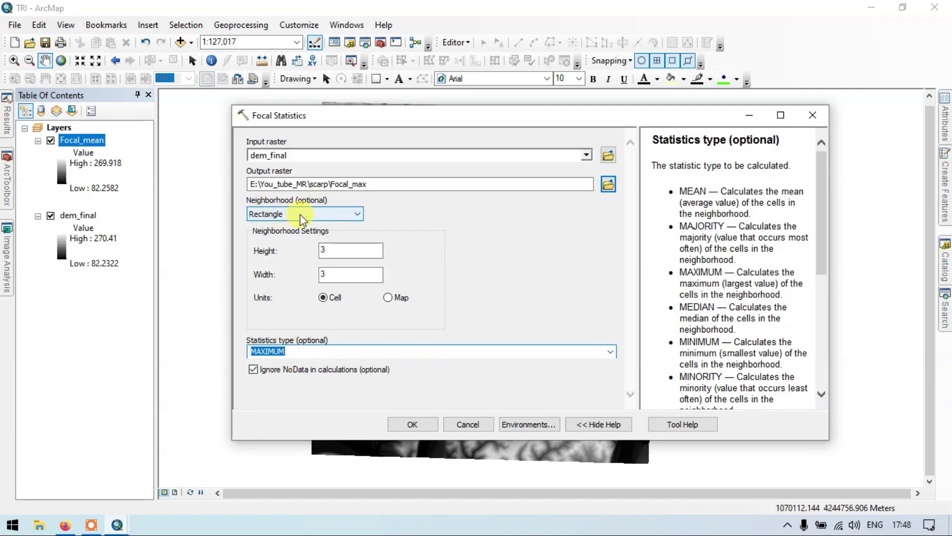
left_click(403, 425)
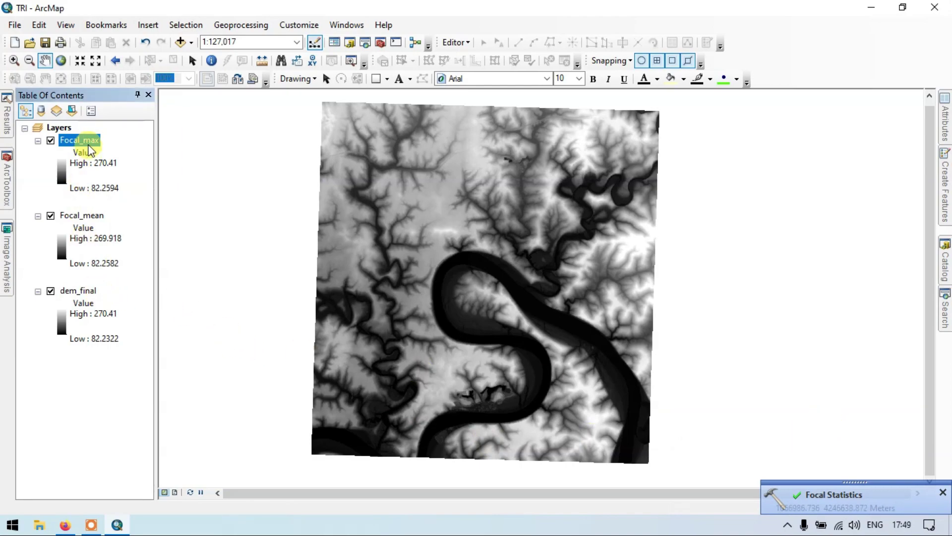
left_click(8, 179)
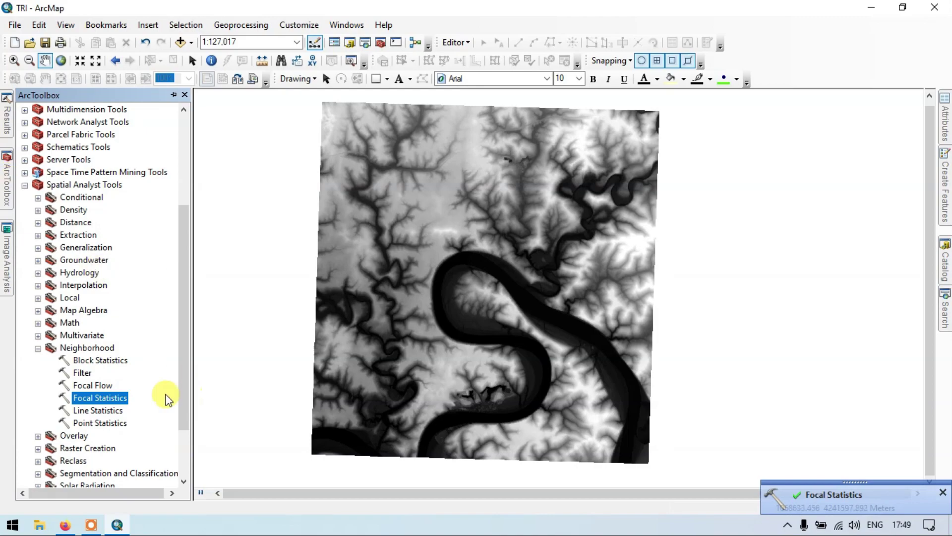
Step: Run Focal Statistics on dem_final with statistic MINIMUM, saving the output as Focal_min
double_click(119, 398)
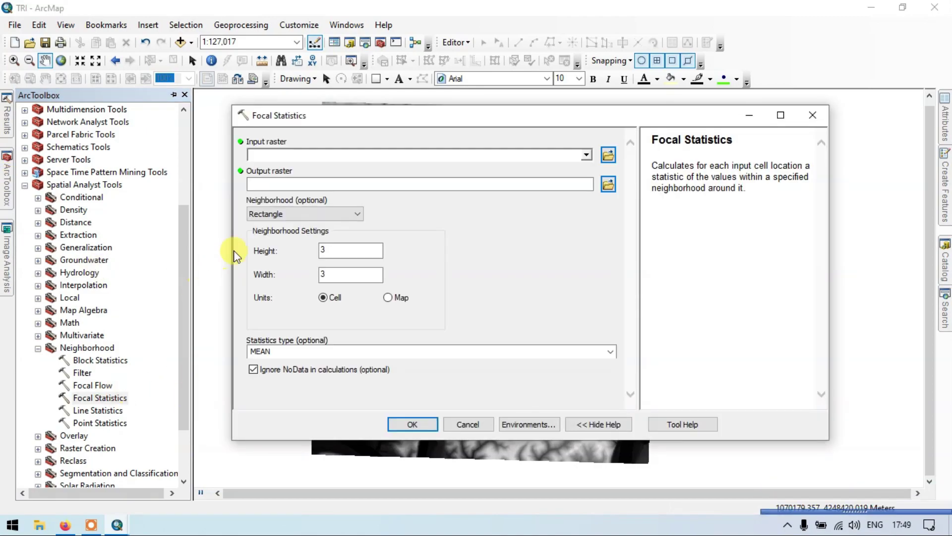
left_click(585, 156)
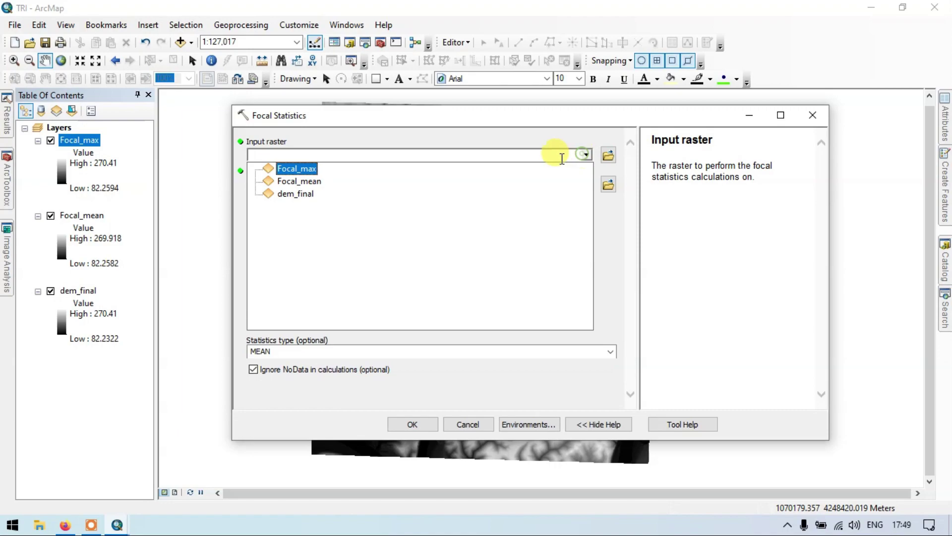
left_click(300, 194)
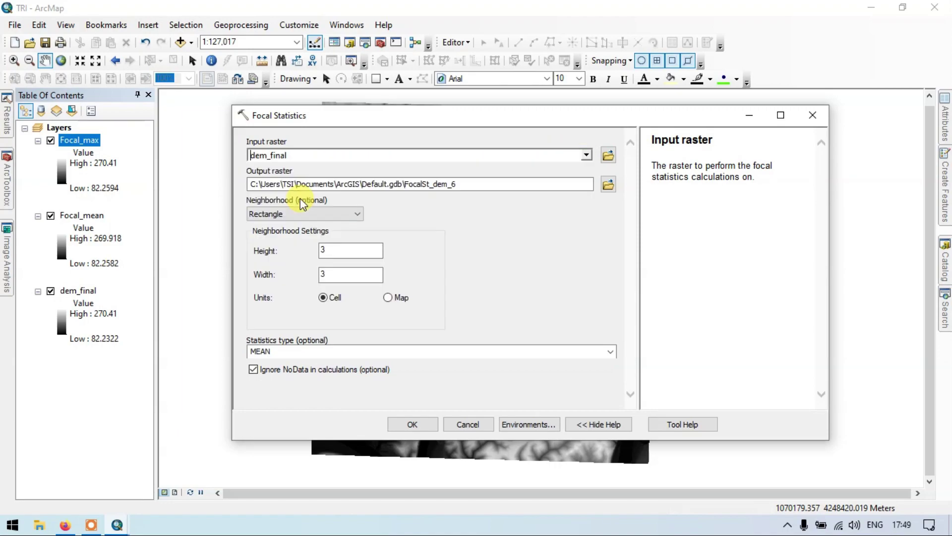
left_click(608, 184)
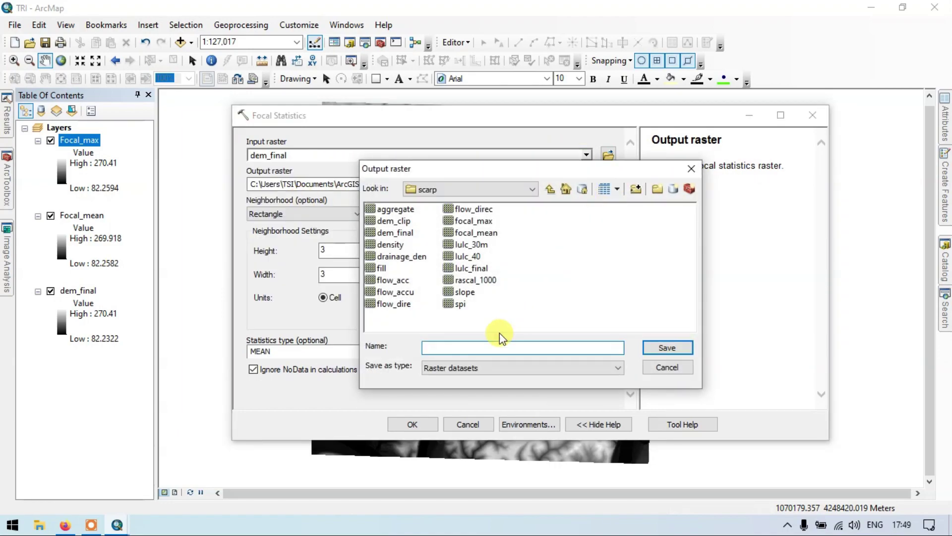
type("Focal_min")
left_click(659, 348)
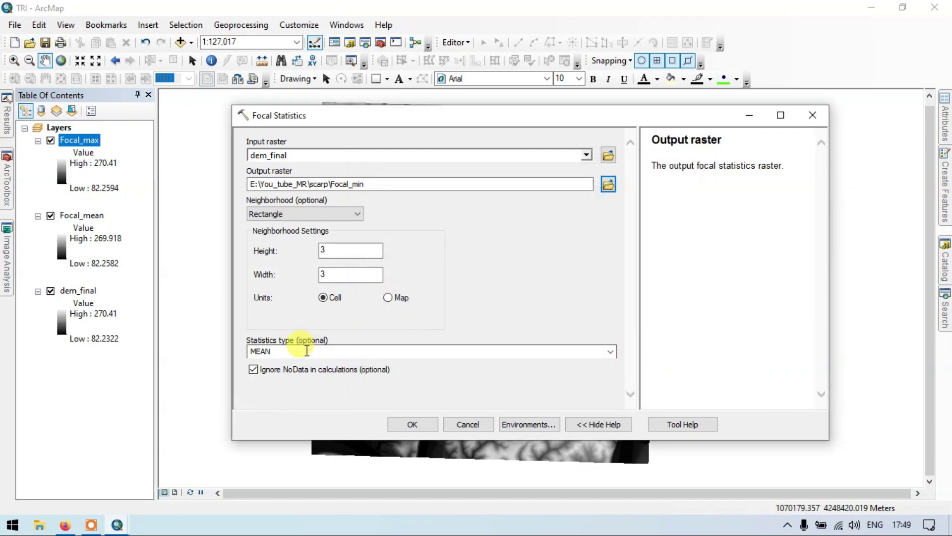
left_click(609, 352)
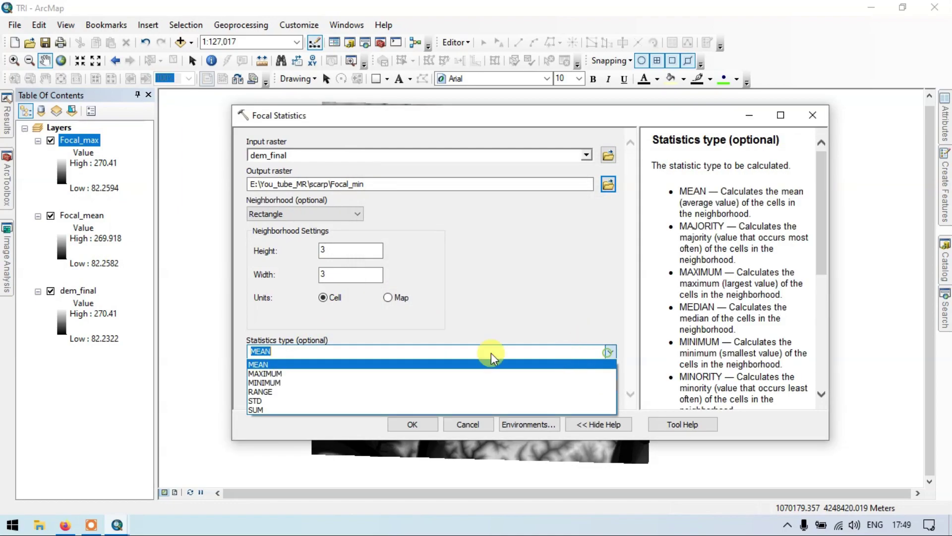
left_click(265, 383)
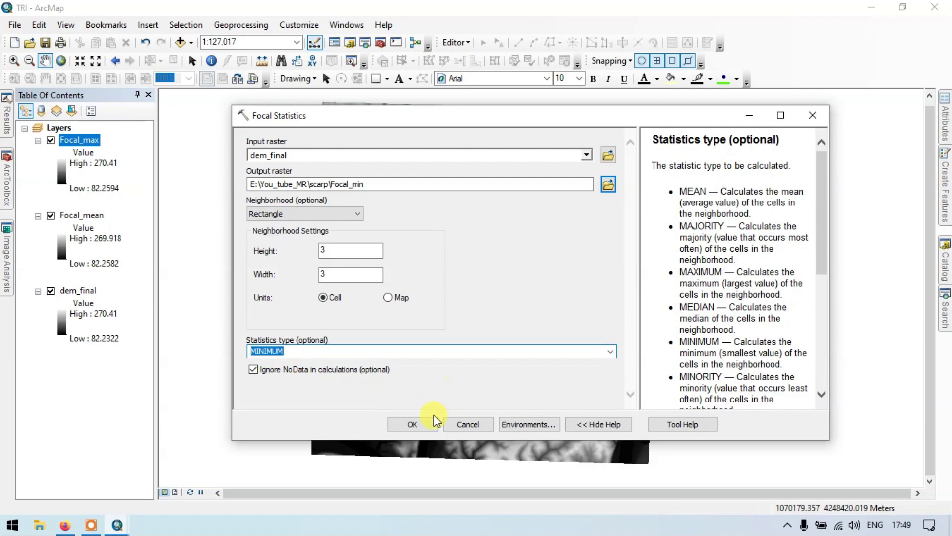
left_click(410, 425)
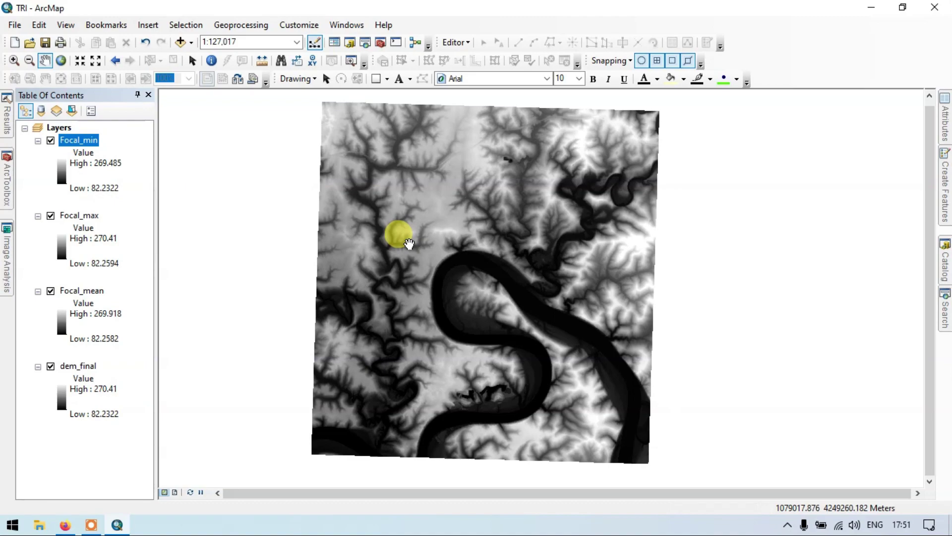
Step: Search the geoprocessing tools for 'raster calculator'
left_click(946, 302)
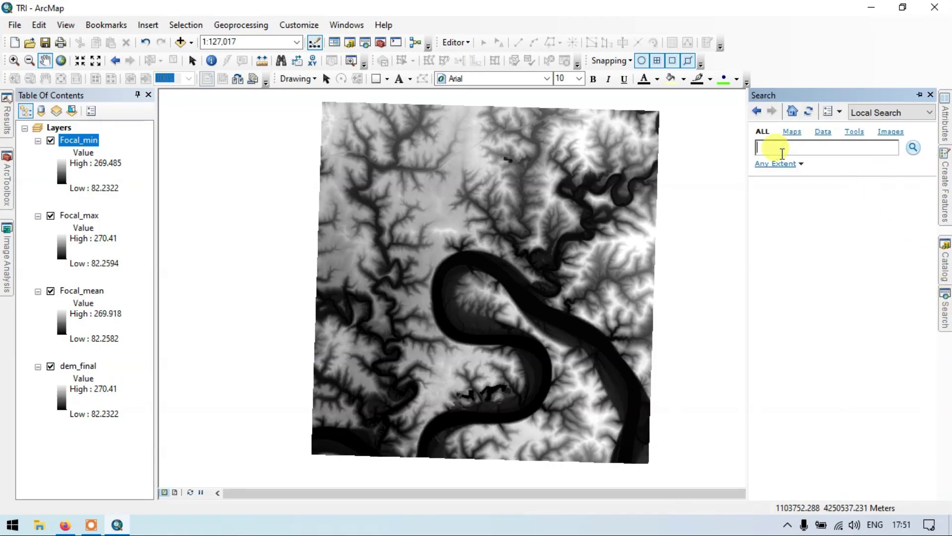
type("er calculator")
left_click(915, 150)
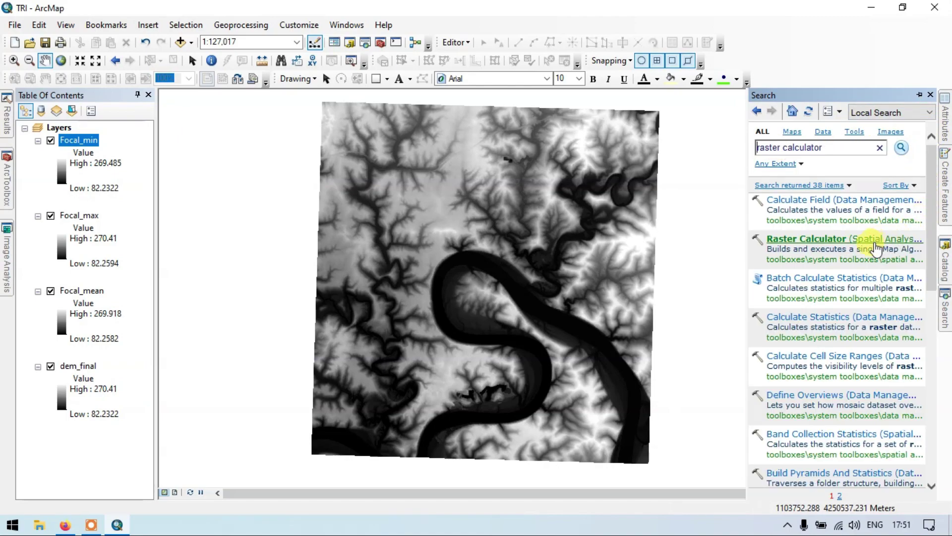
Step: Open the Spatial Analyst Raster Calculator tool from the search results
left_click(839, 240)
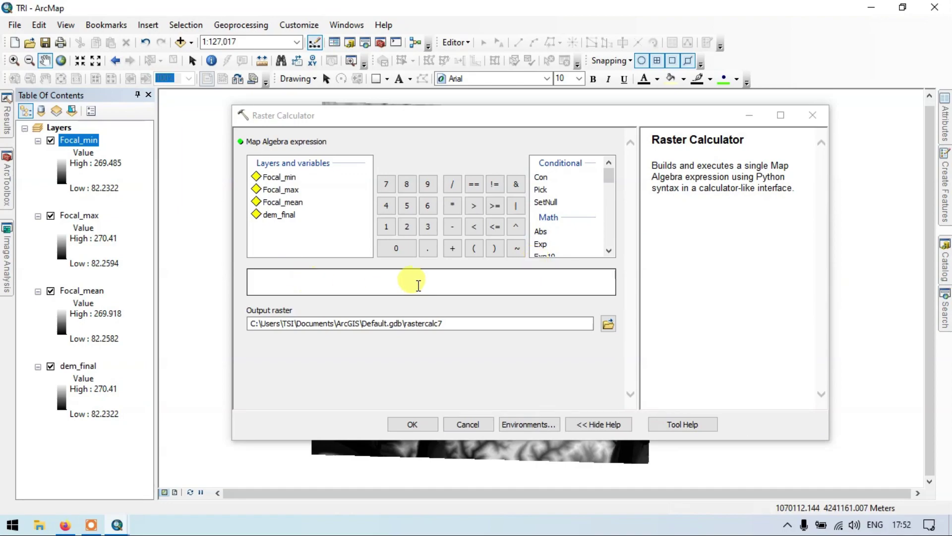
Step: Enter the bracketed numerator ("Focal_mean" - "Focal_min") in the Raster Calculator expression
left_click(392, 279)
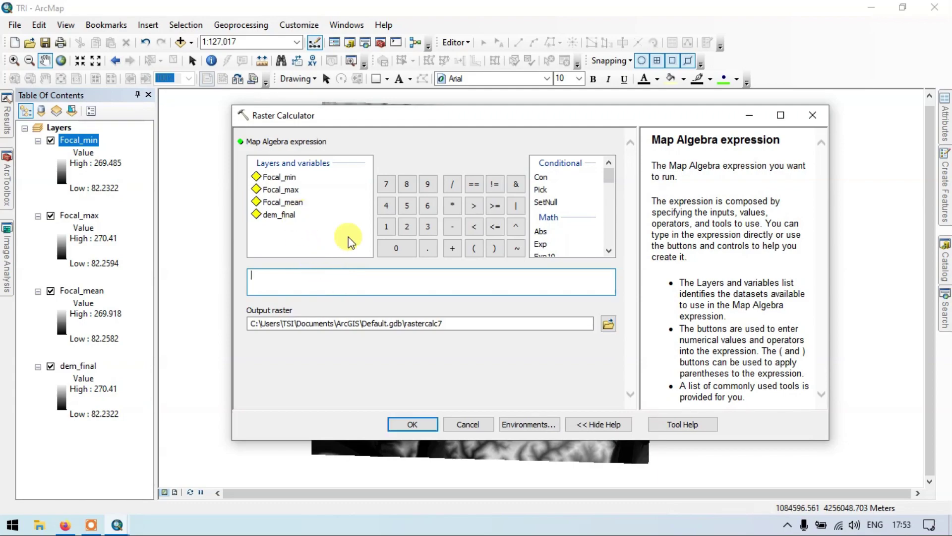
double_click(292, 200)
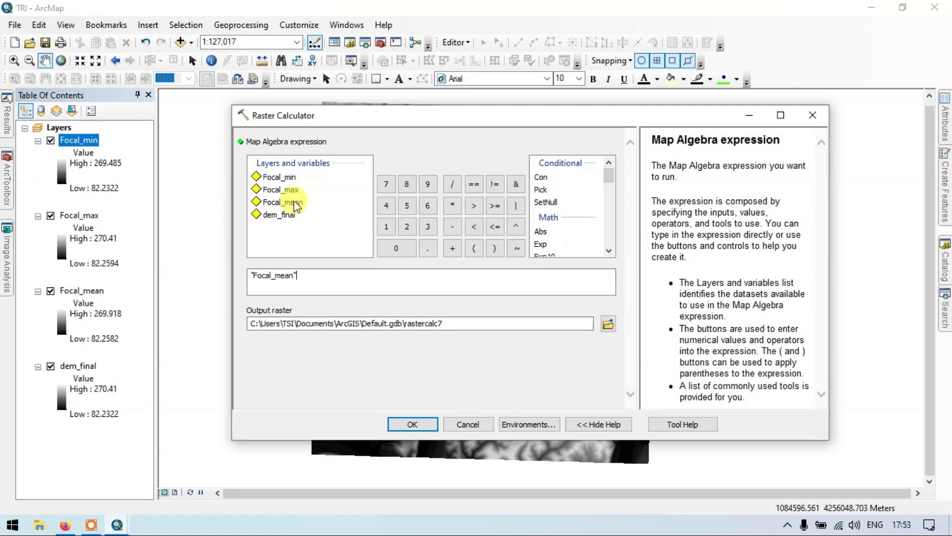
left_click(454, 227)
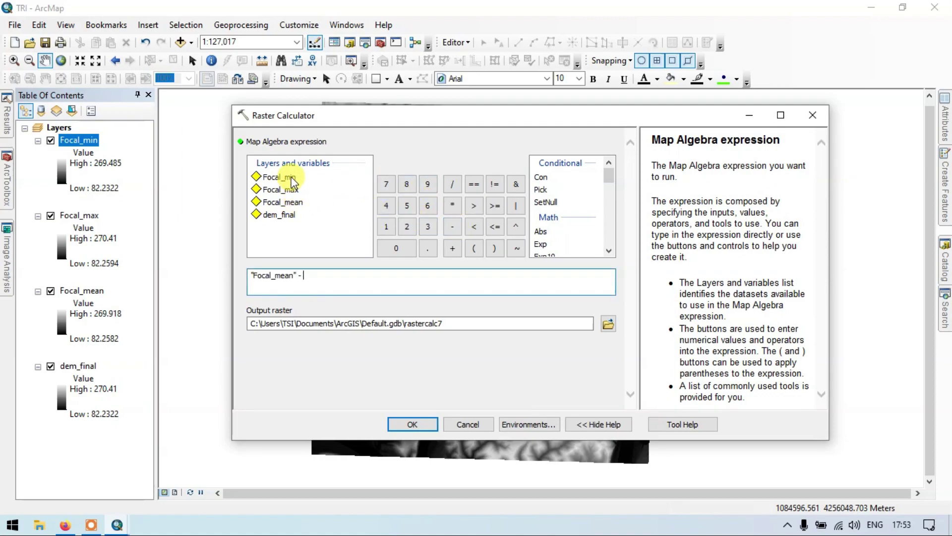
double_click(278, 177)
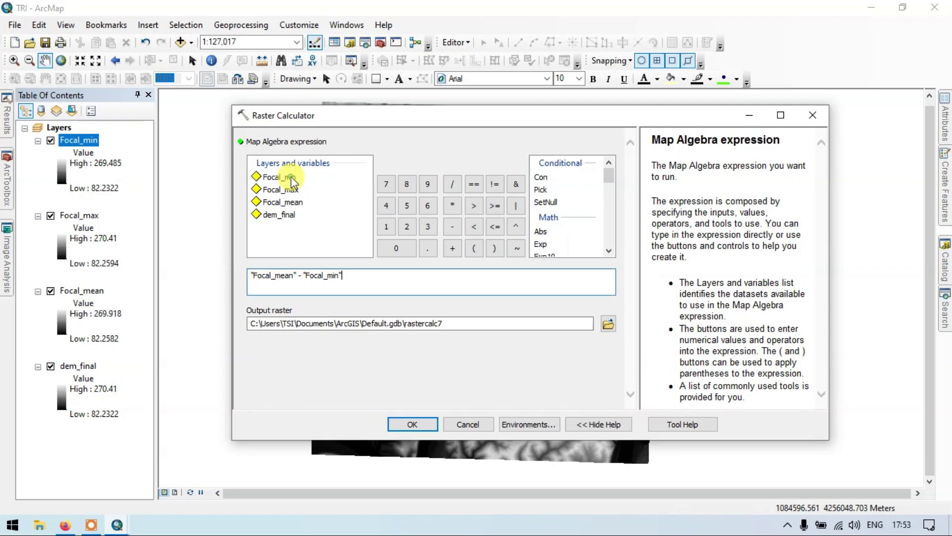
left_click(491, 247)
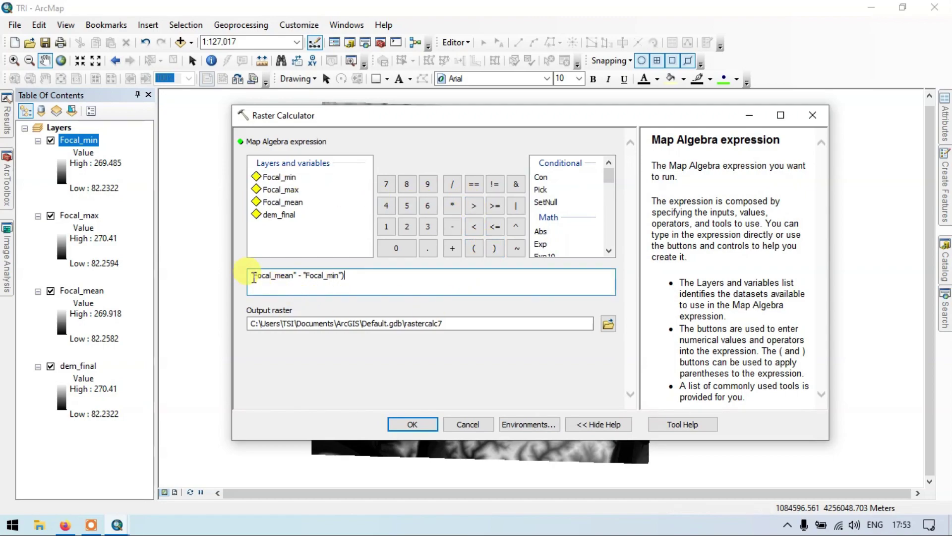
left_click(252, 276)
left_click(475, 248)
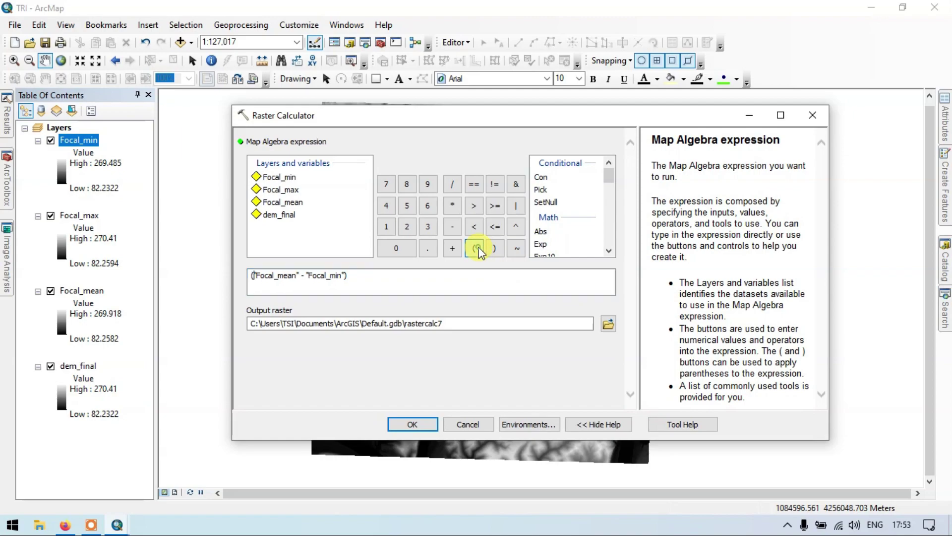
left_click(354, 279)
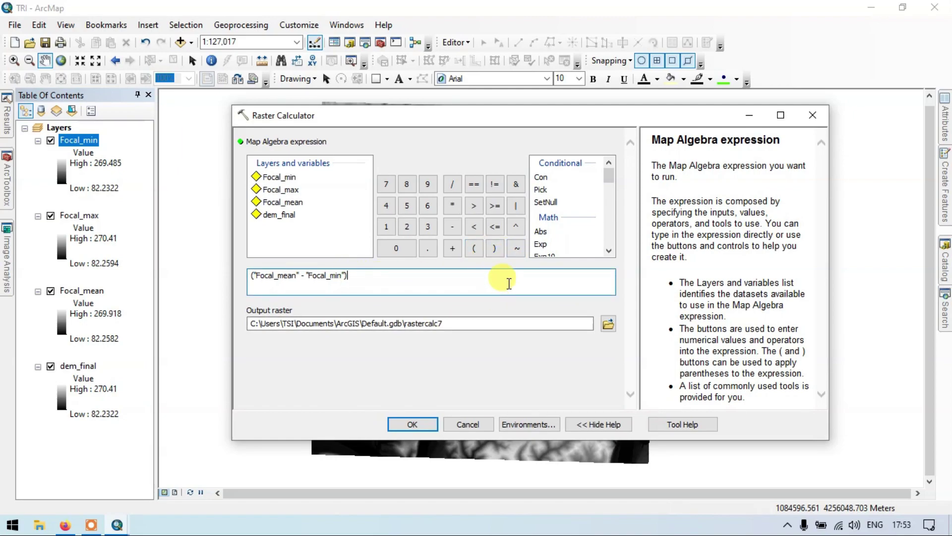
Step: Divide it by ("Focal_max" - "Focal_min") to complete the expression
left_click(456, 181)
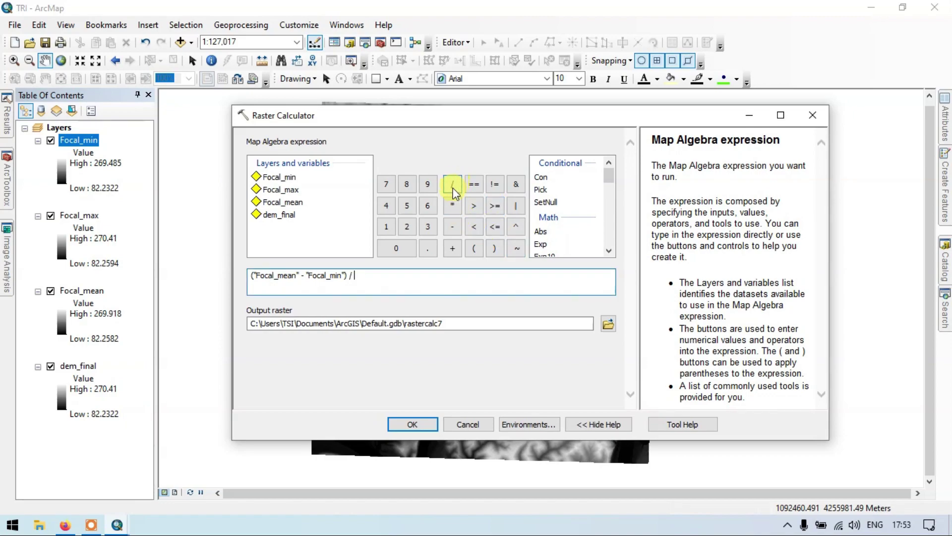
left_click(470, 248)
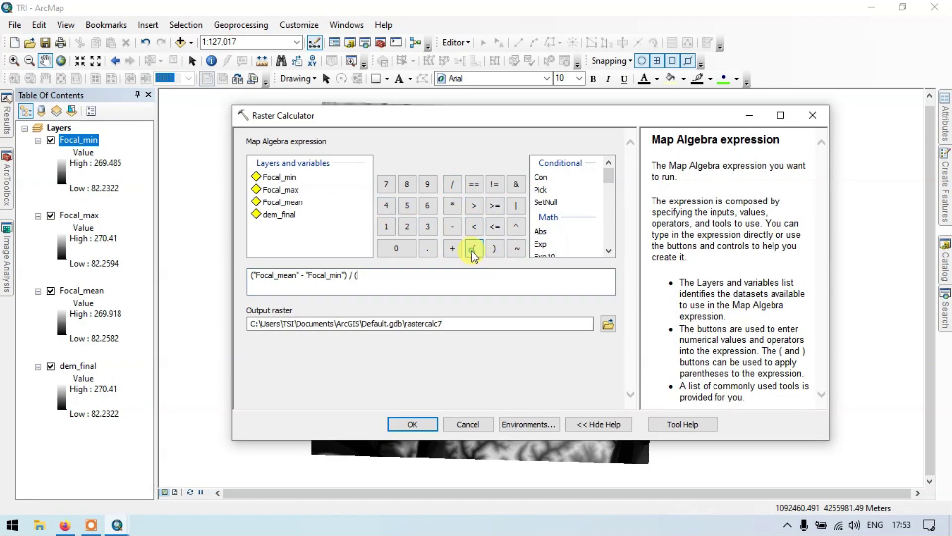
double_click(293, 191)
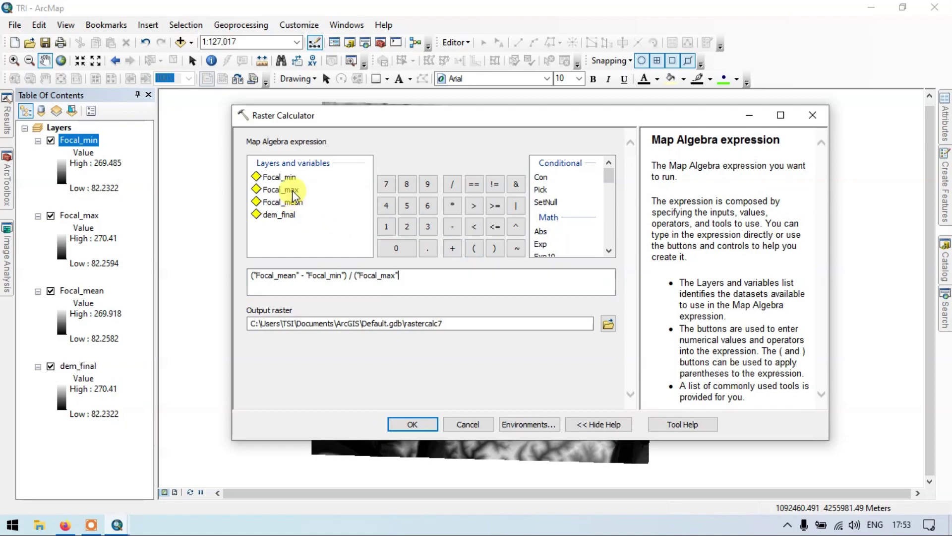
left_click(453, 228)
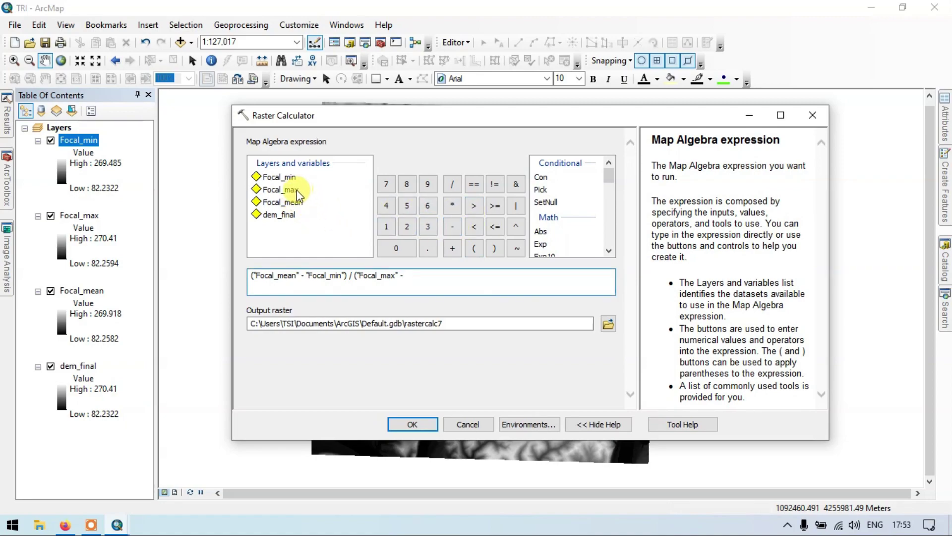
double_click(286, 179)
left_click(493, 249)
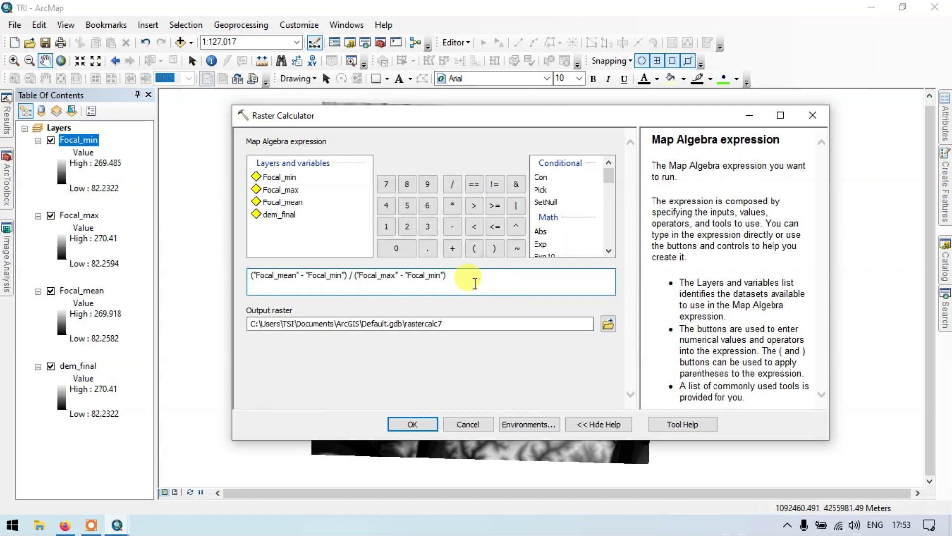
Step: Set the Raster Calculator output to TRI and run the calculation
left_click(608, 326)
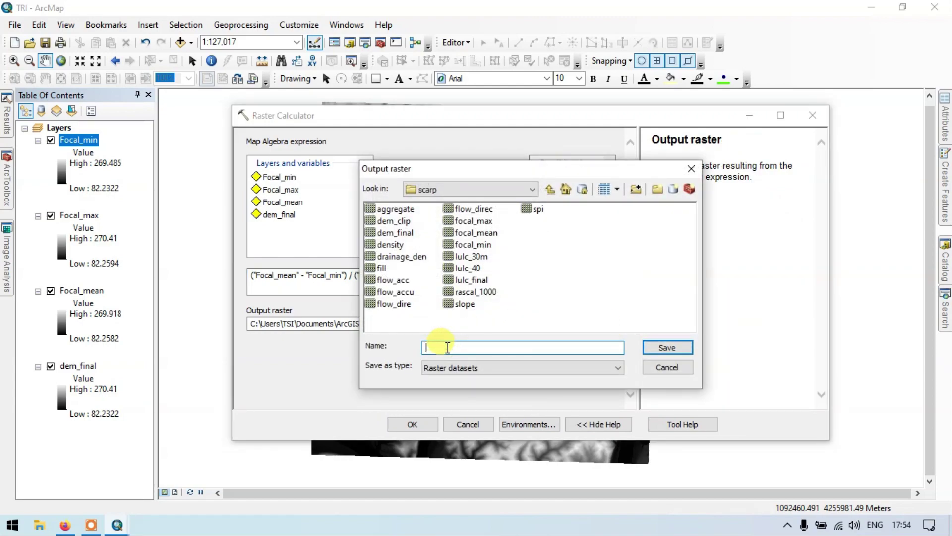
type("TRI")
left_click(658, 343)
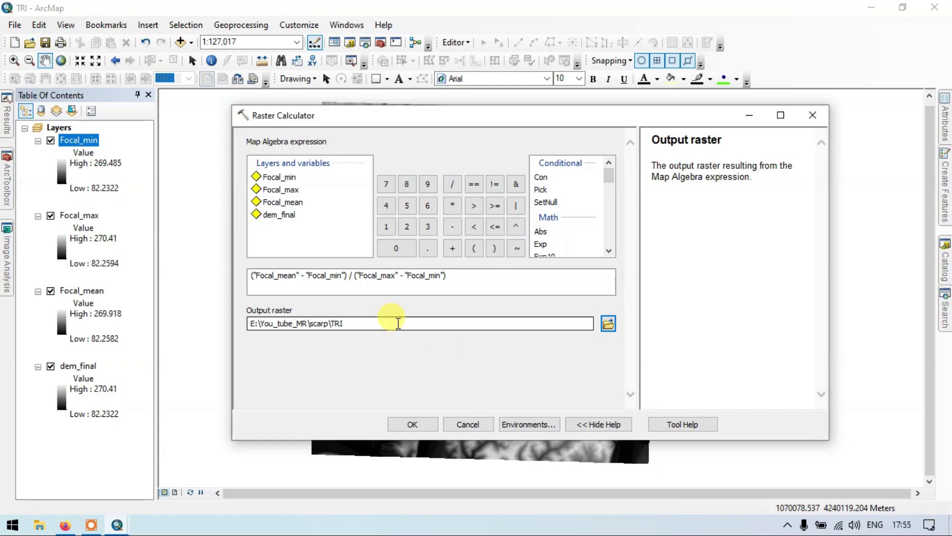
left_click(418, 424)
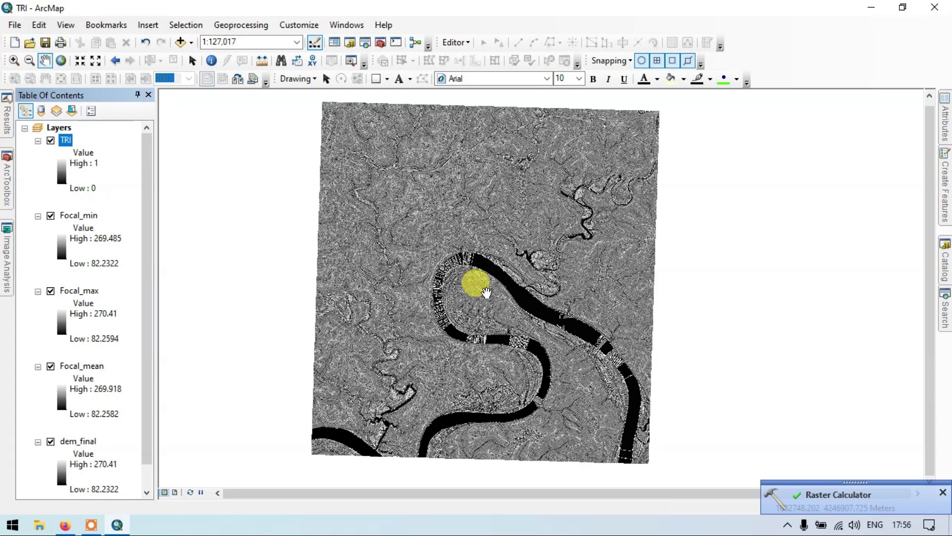
Step: Turn off the Focal_min, Focal_max, Focal_mean and dem_final layers in the Table of Contents
left_click(50, 216)
left_click(50, 291)
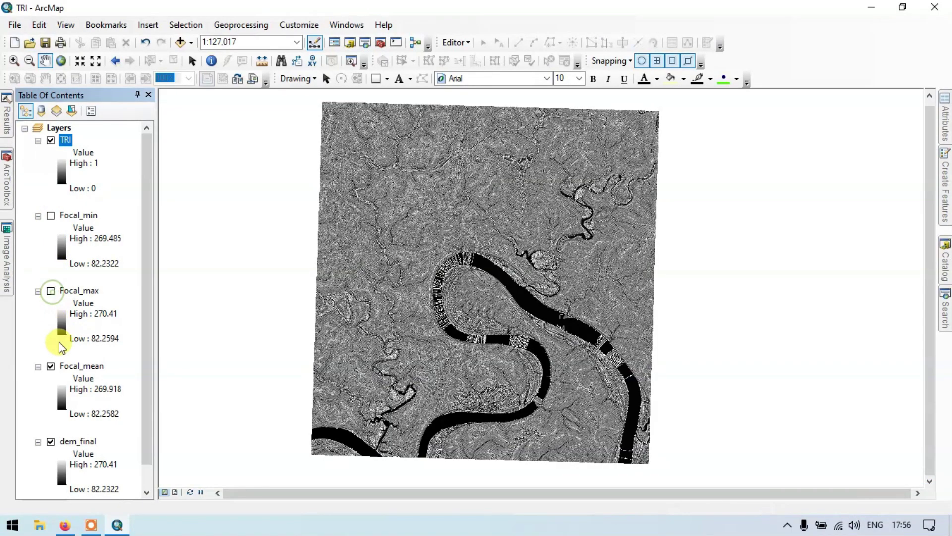
left_click(50, 366)
left_click(50, 441)
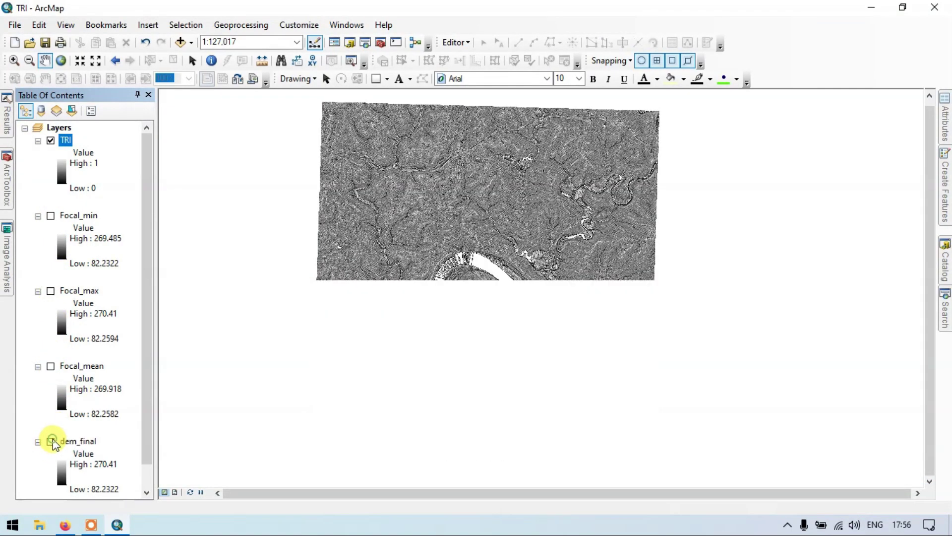
Step: Give the TRI layer Classified symbology with 4 classes and the red-yellow-green-blue colour ramp
right_click(66, 143)
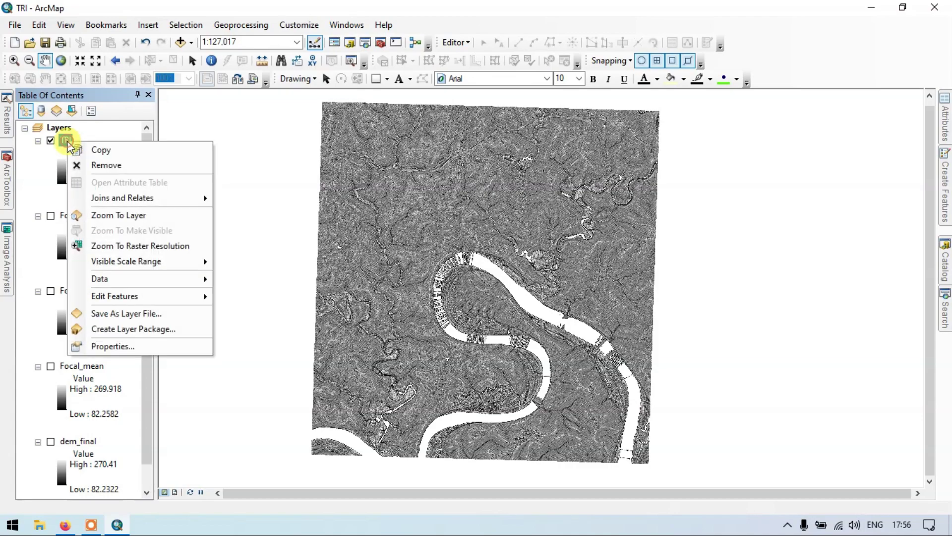
left_click(124, 344)
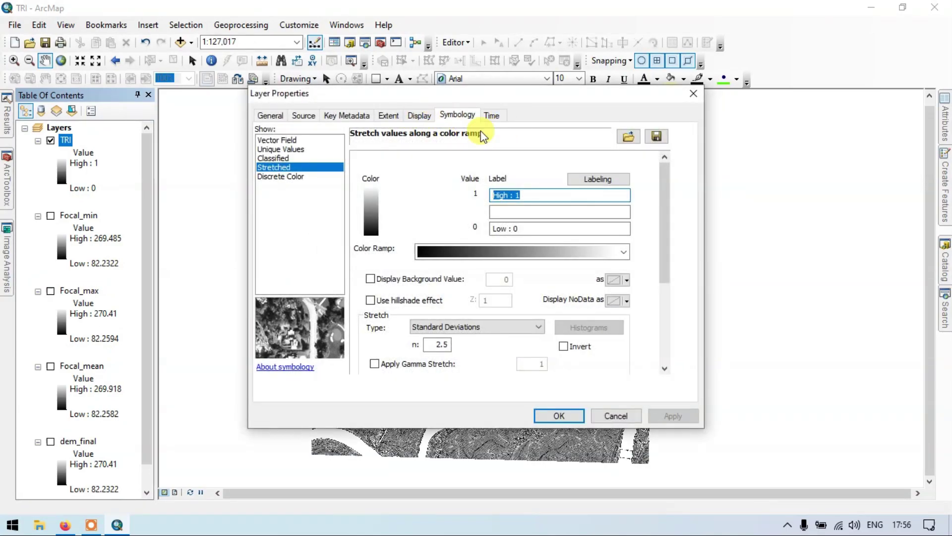
left_click(286, 159)
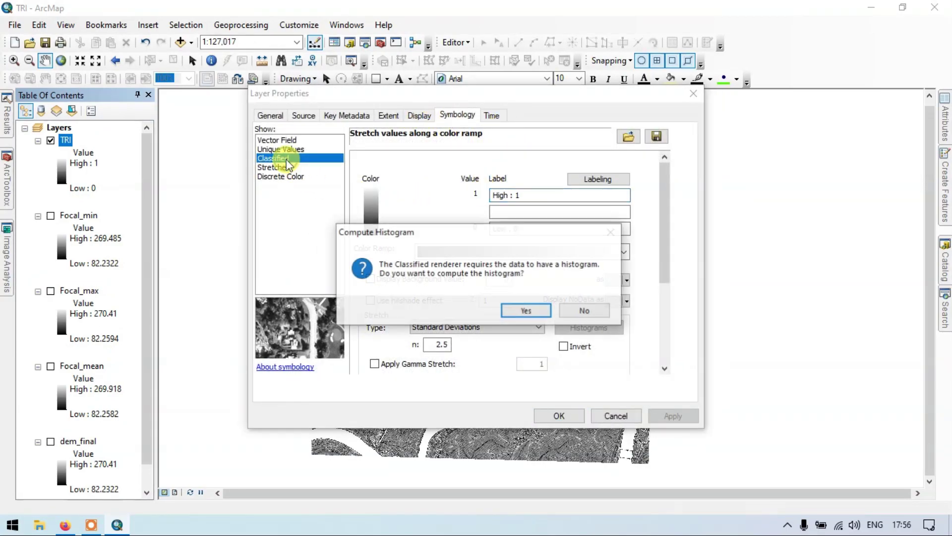
left_click(532, 311)
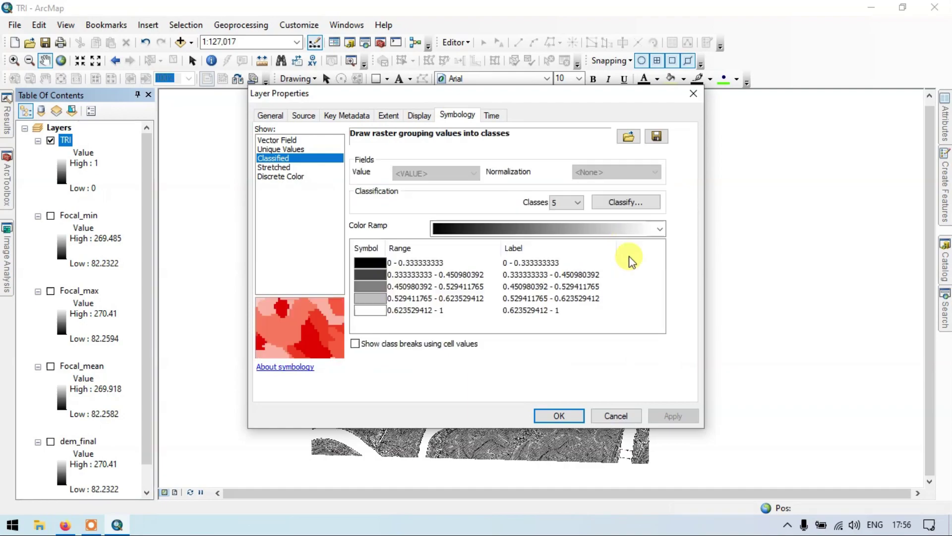
left_click(578, 202)
left_click(555, 224)
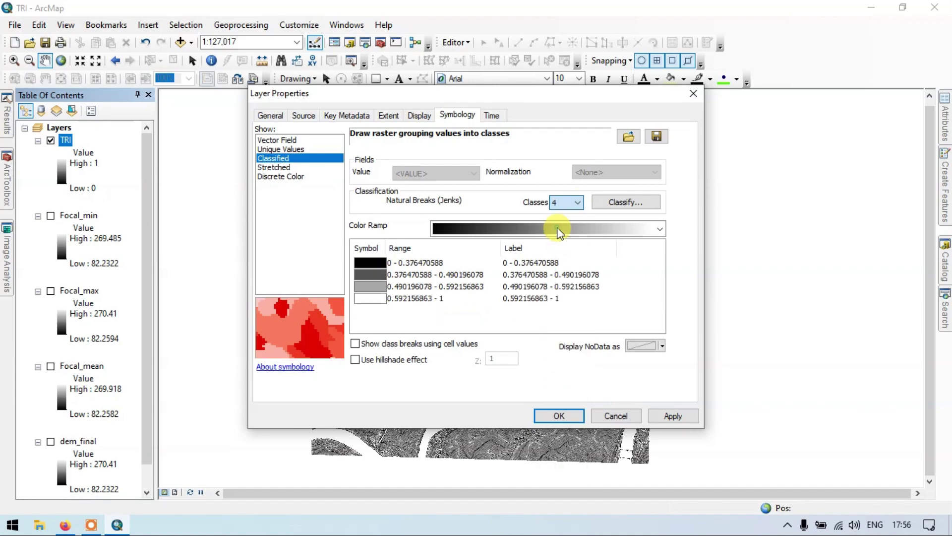
left_click(649, 229)
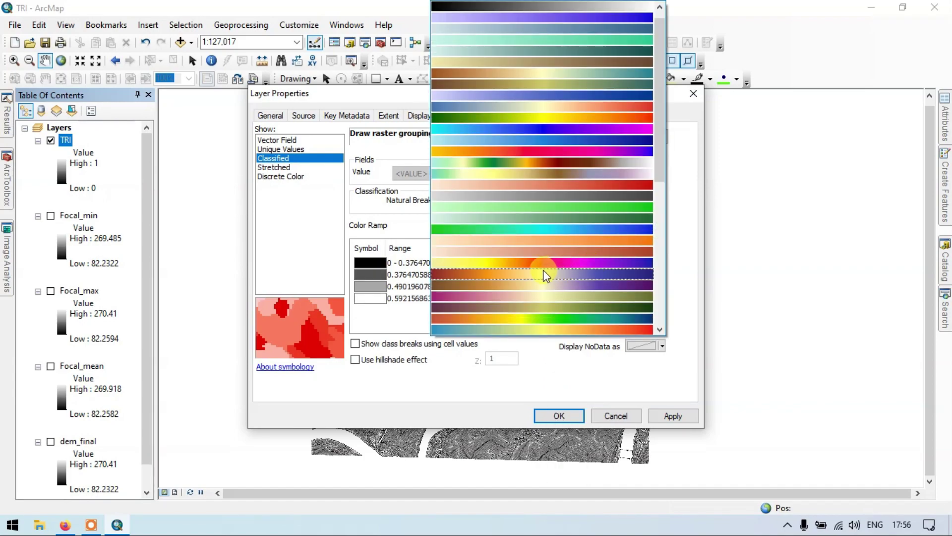
left_click(544, 322)
left_click(665, 416)
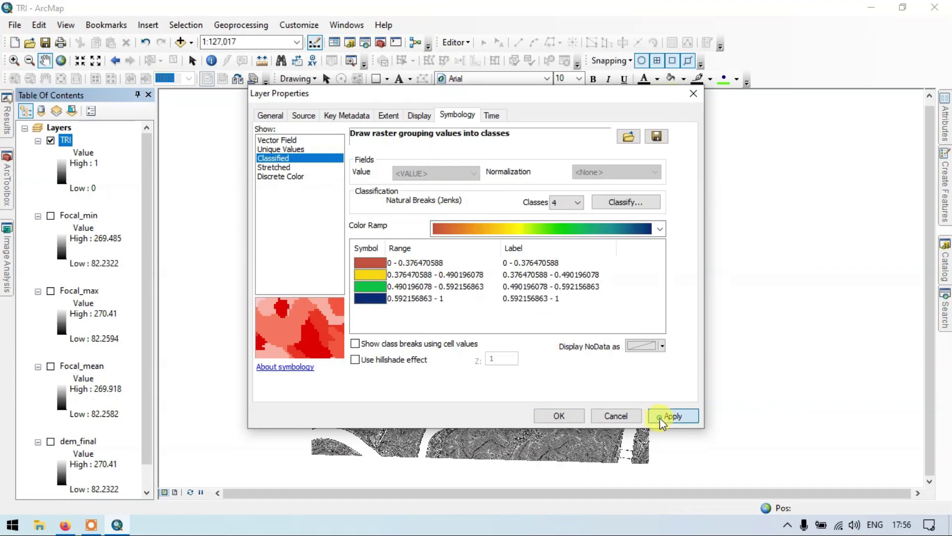
left_click(566, 418)
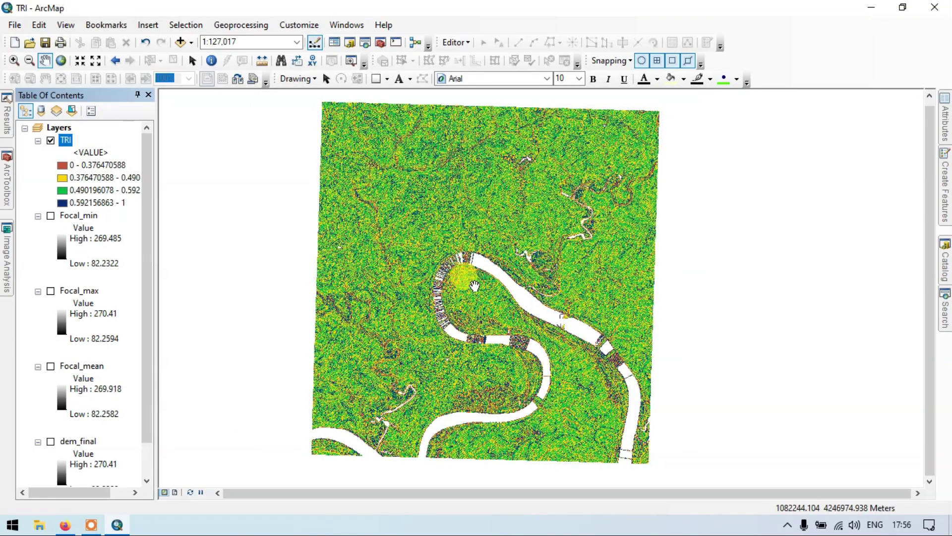
Step: Zoom the classified TRI map to about 1:50,000 and pan around the river bend
scroll(444, 208, "up", 1)
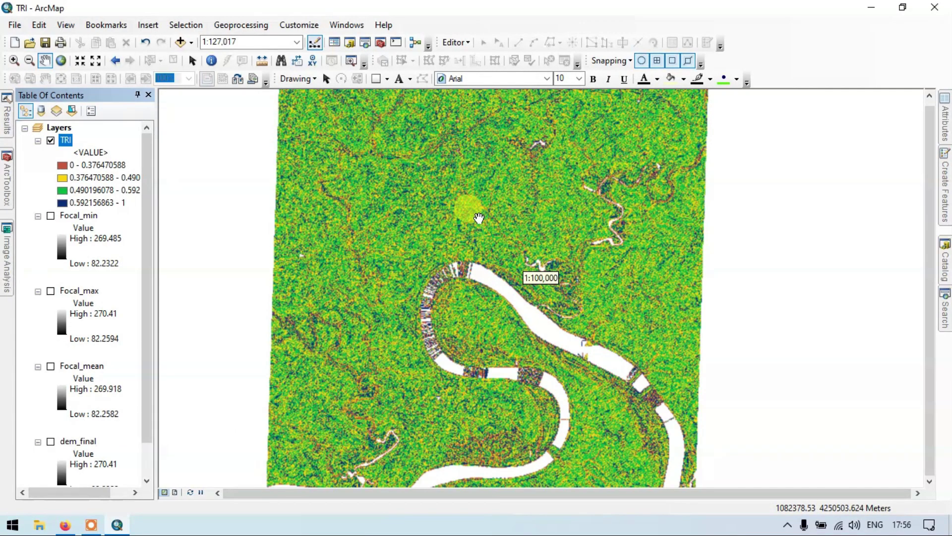
scroll(480, 218, "up", 2)
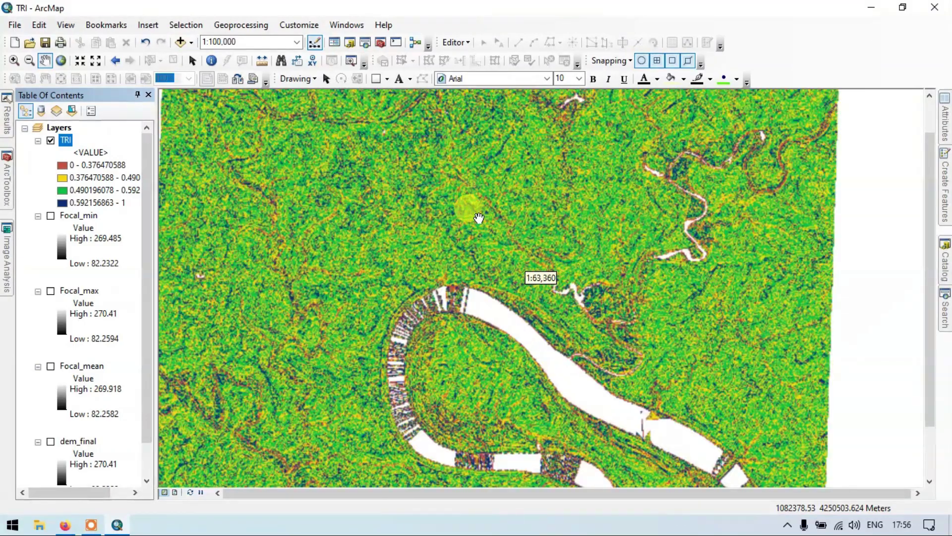
scroll(543, 219, "up", 1)
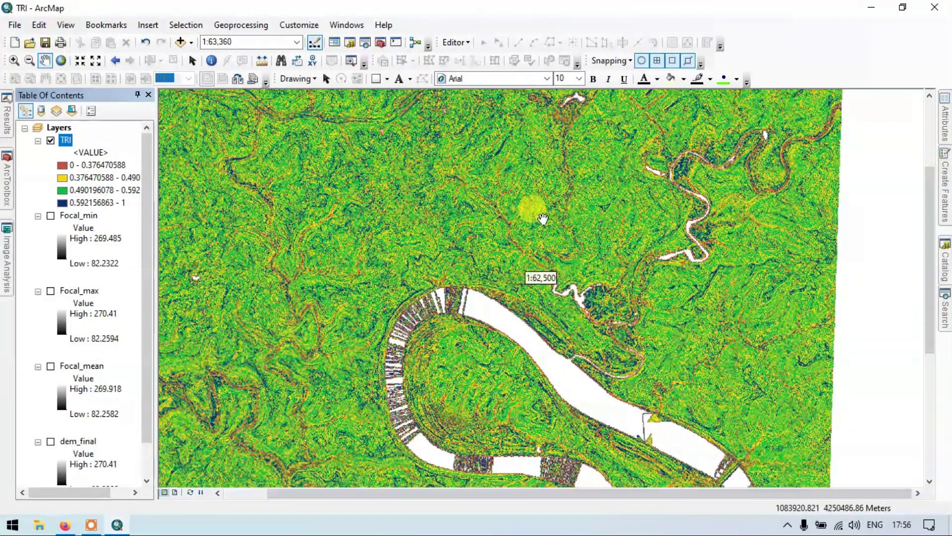
scroll(542, 214, "up", 1)
left_click_drag(627, 350, 476, 215)
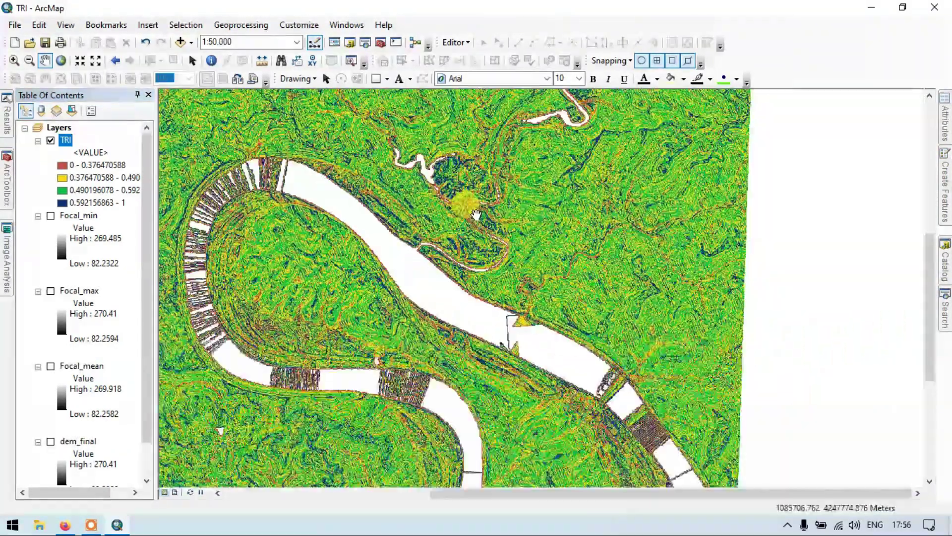
left_click_drag(506, 318, 715, 225)
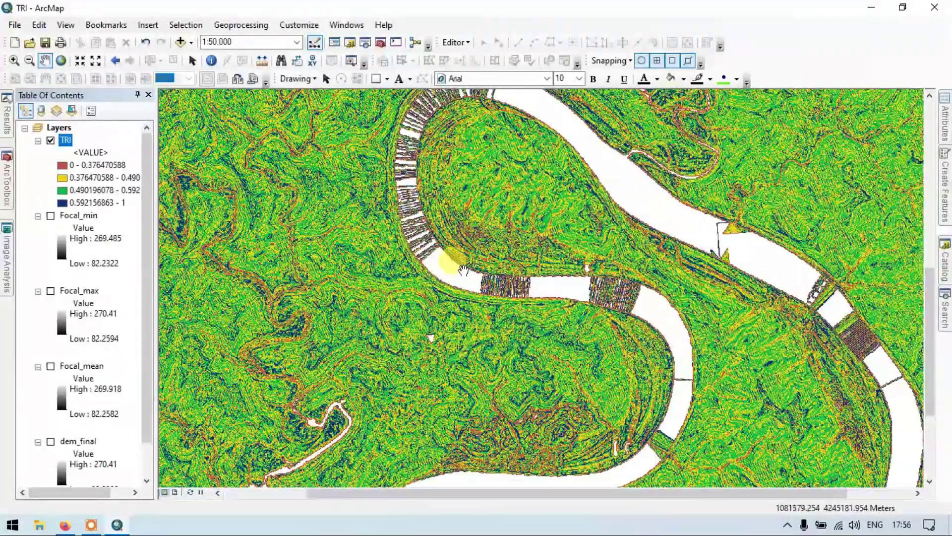
left_click_drag(464, 270, 458, 289)
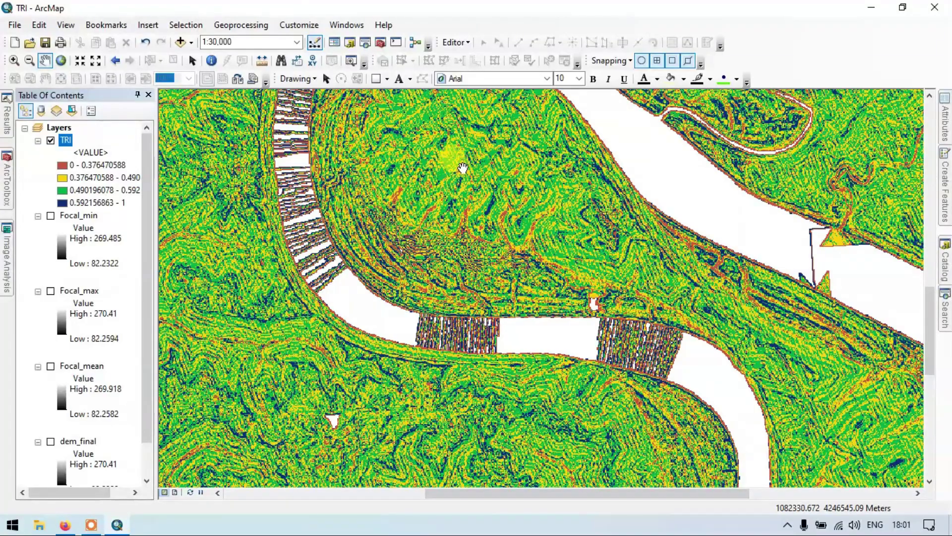
scroll(463, 168, "down", 1)
left_click_drag(513, 149, 504, 208)
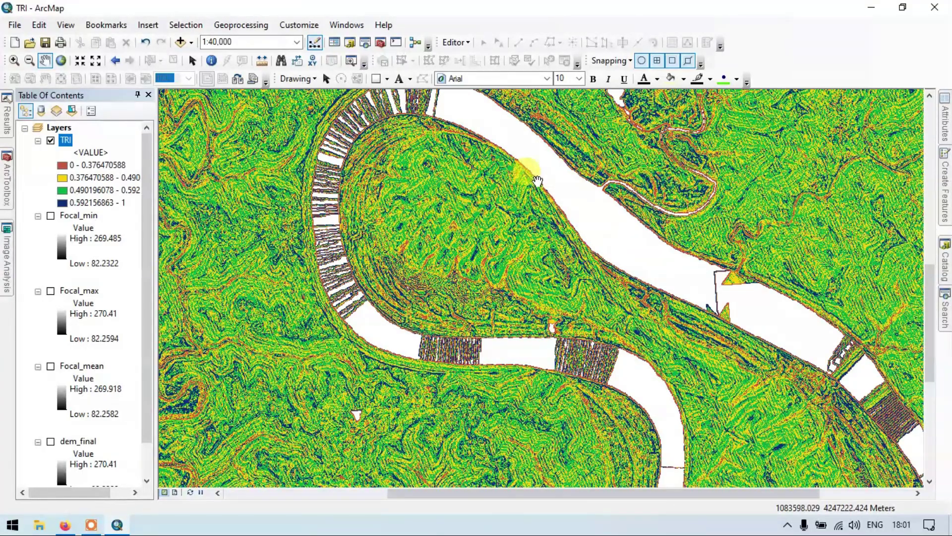
Step: Bring up ArcToolbox showing the Spatial Analyst Neighborhood toolset with Focal Statistics
scroll(469, 183, "up", 1)
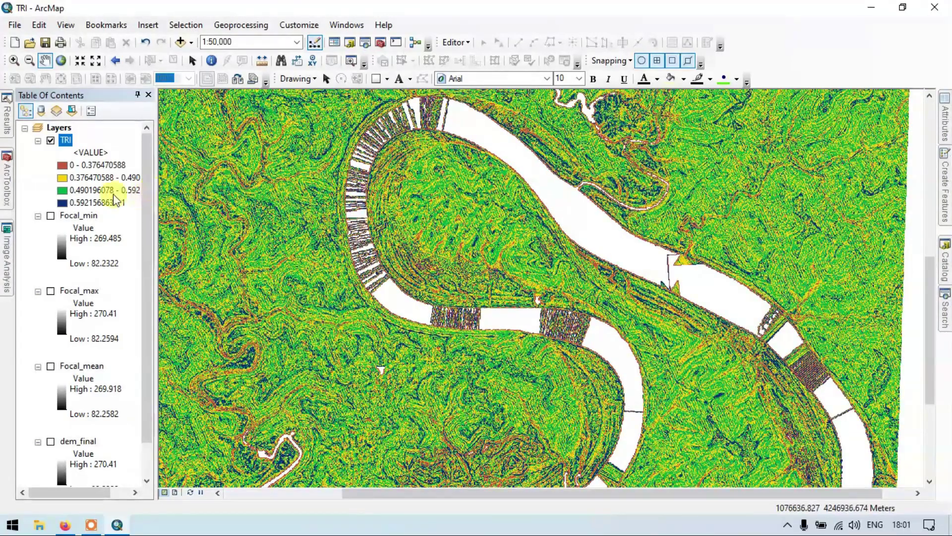
left_click(11, 178)
scroll(99, 390, "down", 2)
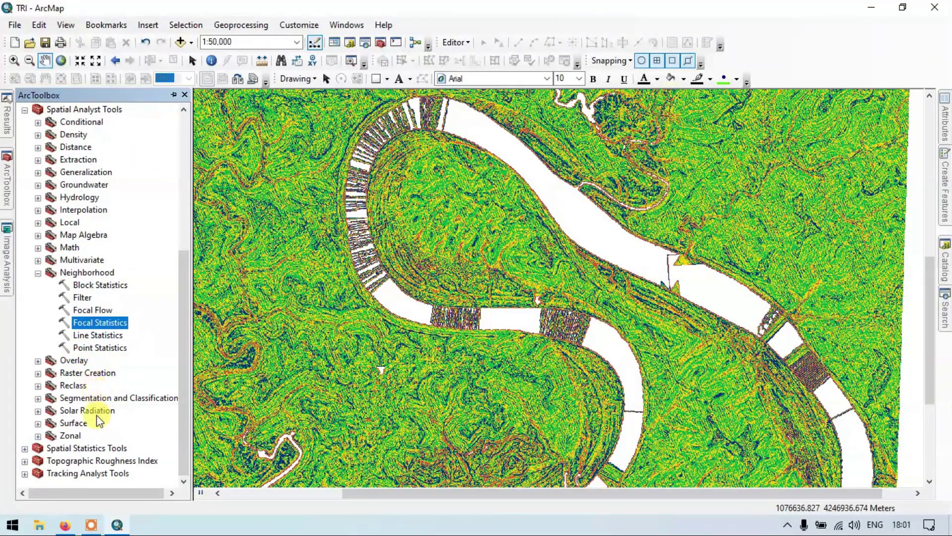
Step: Open the Topographic Roughness Index tool, review its dem_final input, and cancel without running
left_click(24, 461)
double_click(95, 472)
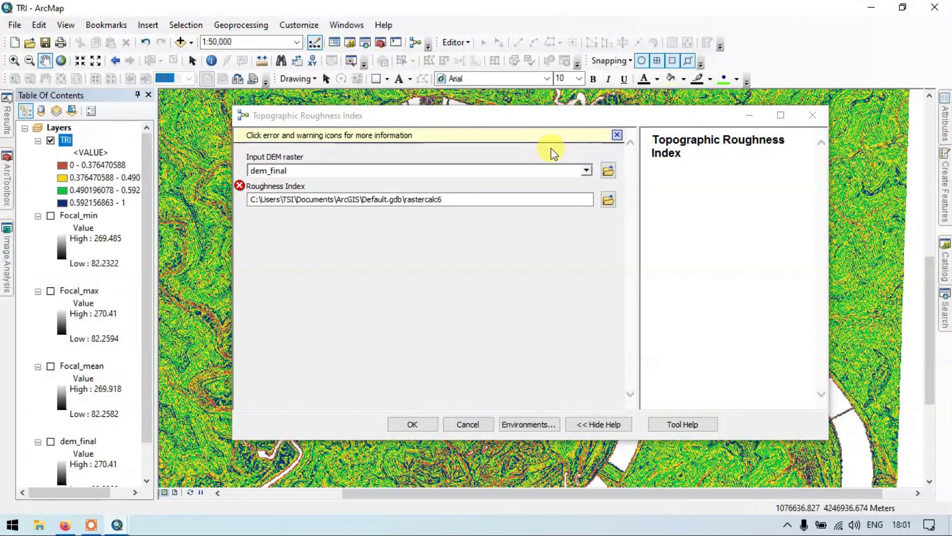
left_click(468, 425)
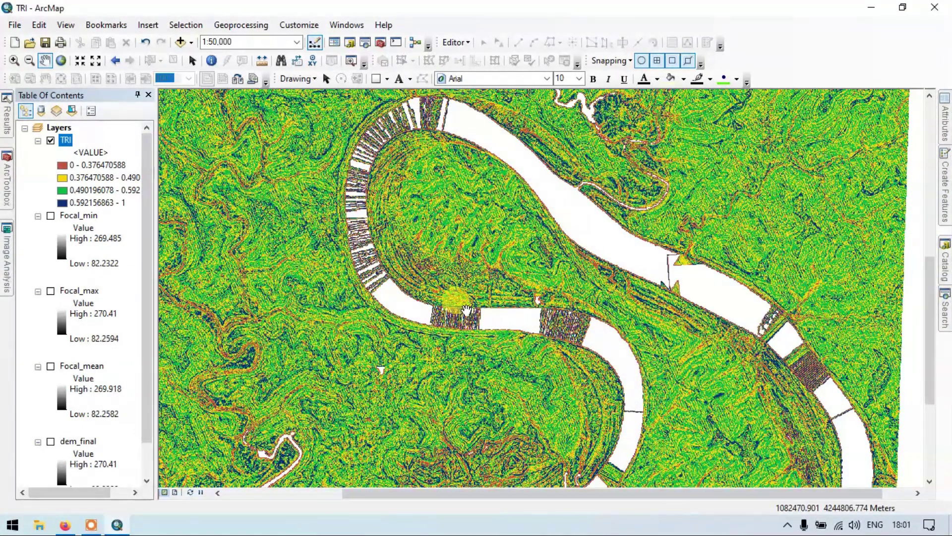